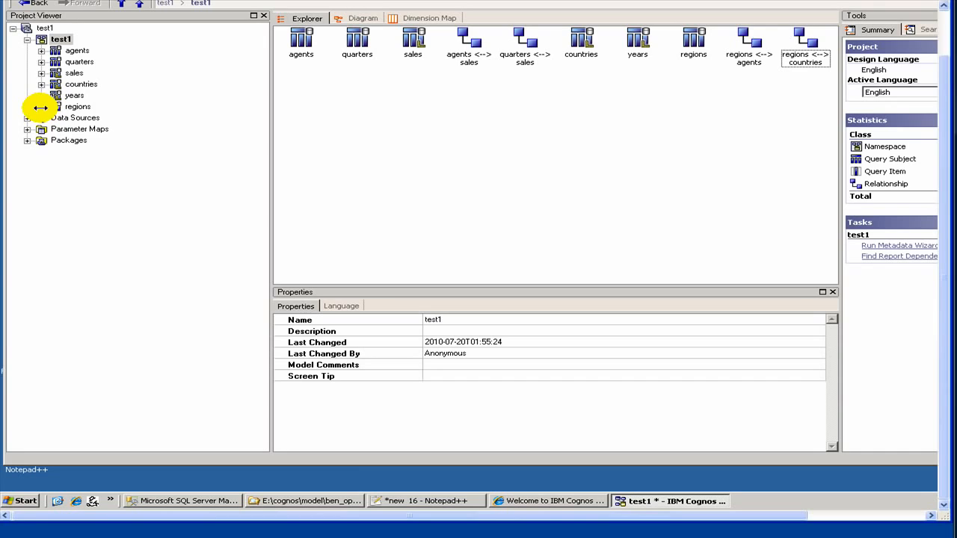
- Examine the query items of the regions query subject and its relationships to countries and agents
{"action": "left_click", "coordinate": [41, 106]}
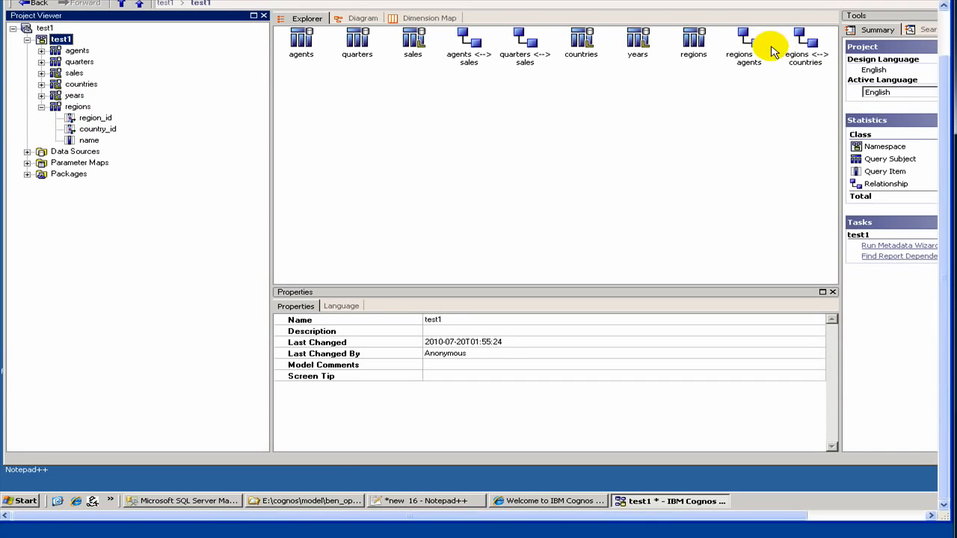
{"action": "left_click", "coordinate": [804, 52]}
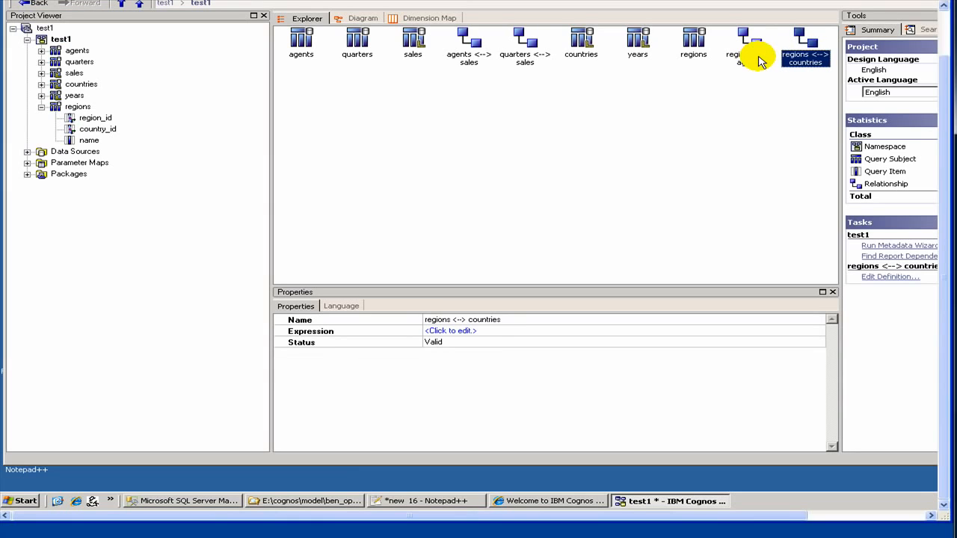
{"action": "left_click", "coordinate": [754, 60]}
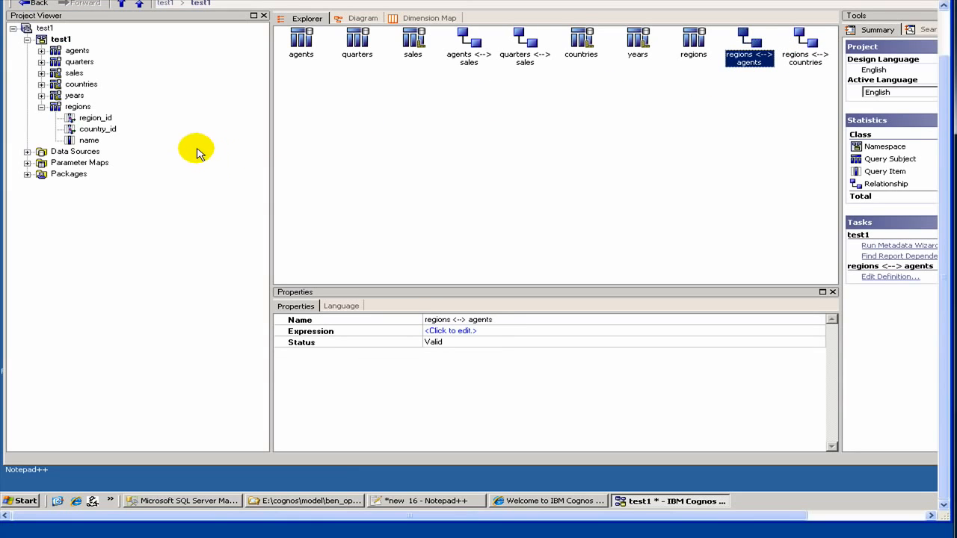
{"action": "left_click", "coordinate": [41, 107]}
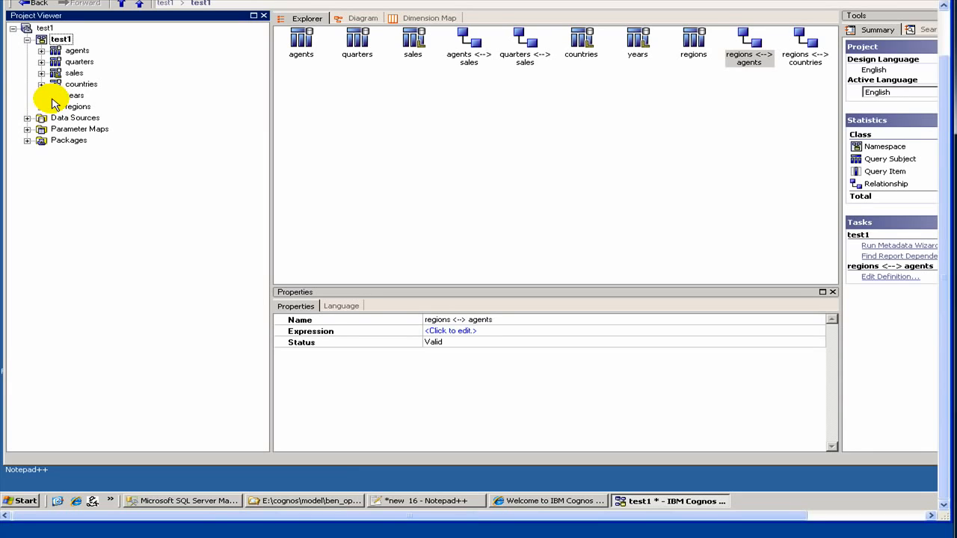
- Create an empty folder named dimensions in the test1 namespace, leaving the existing query subjects outside it
{"action": "right_click", "coordinate": [63, 39]}
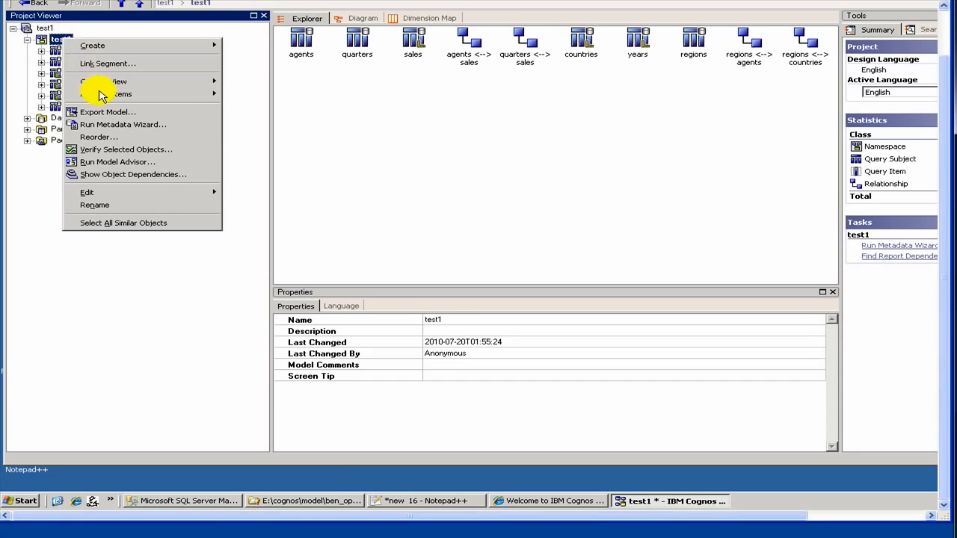
{"action": "mouse_move", "coordinate": [97, 95]}
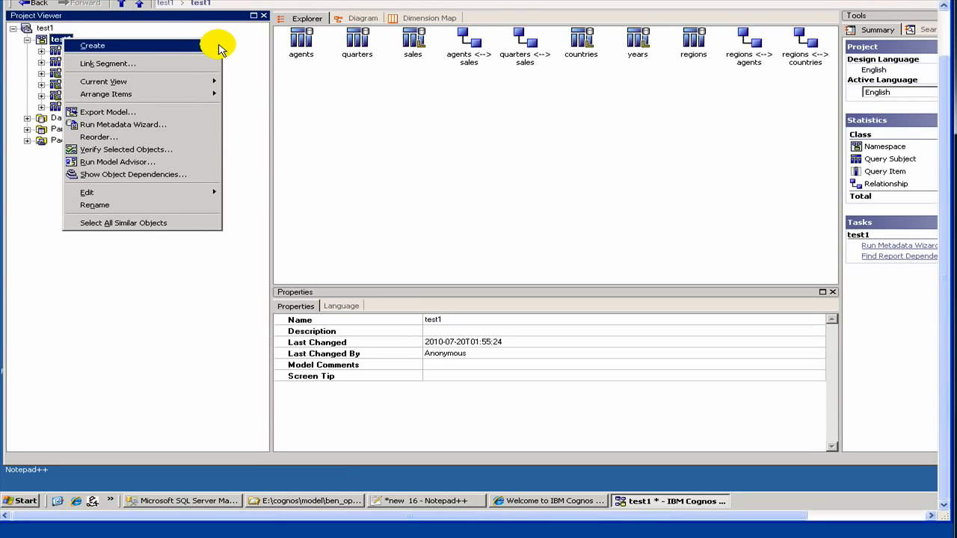
{"action": "mouse_move", "coordinate": [213, 47]}
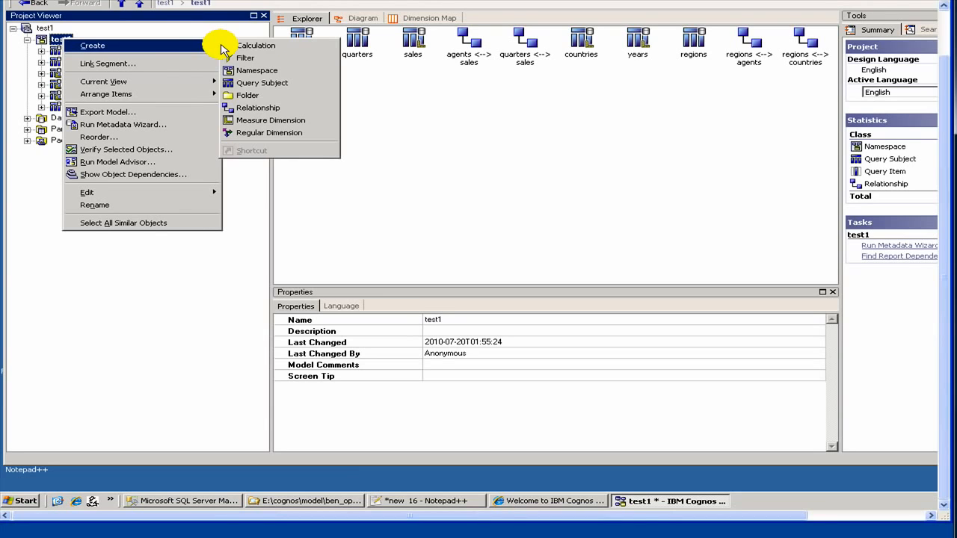
{"action": "left_click", "coordinate": [241, 96]}
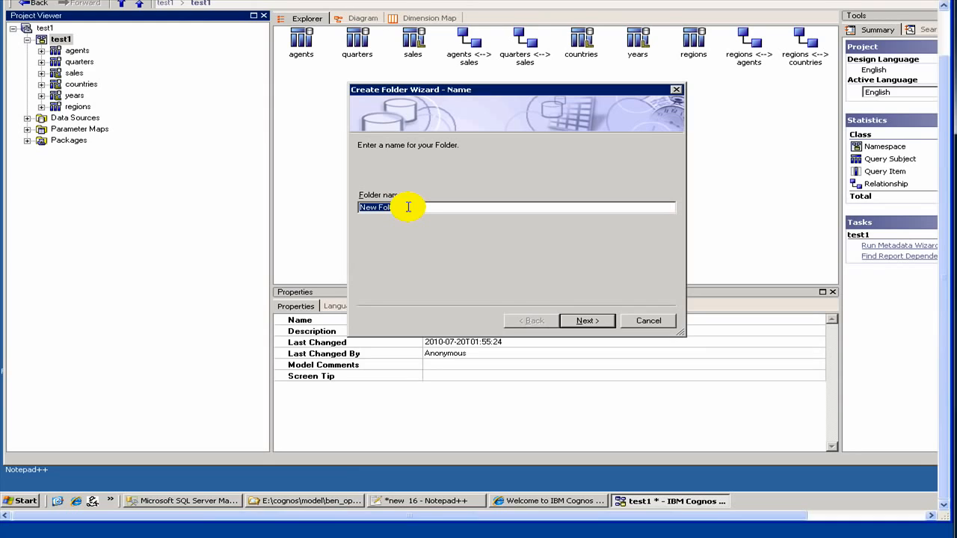
{"action": "type", "text": "dimensions"}
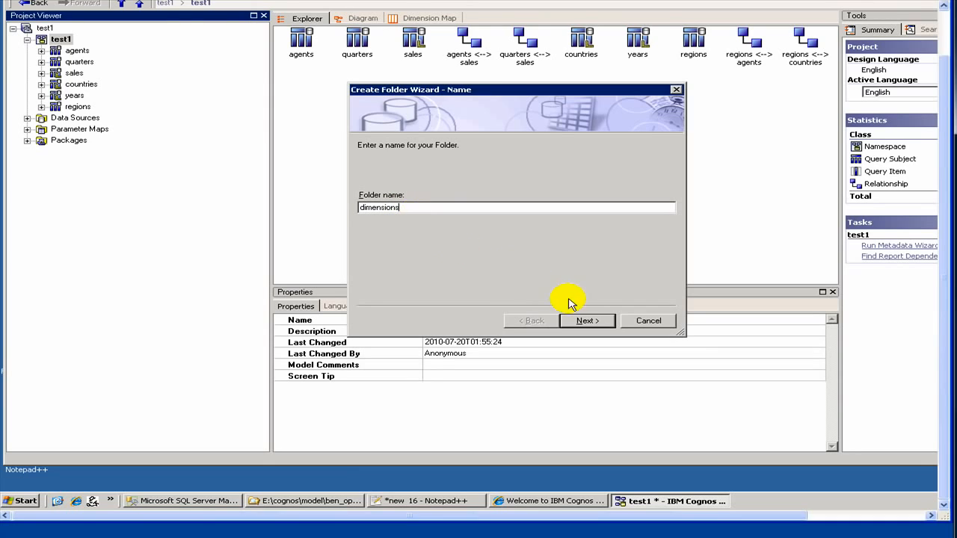
{"action": "left_click", "coordinate": [585, 320]}
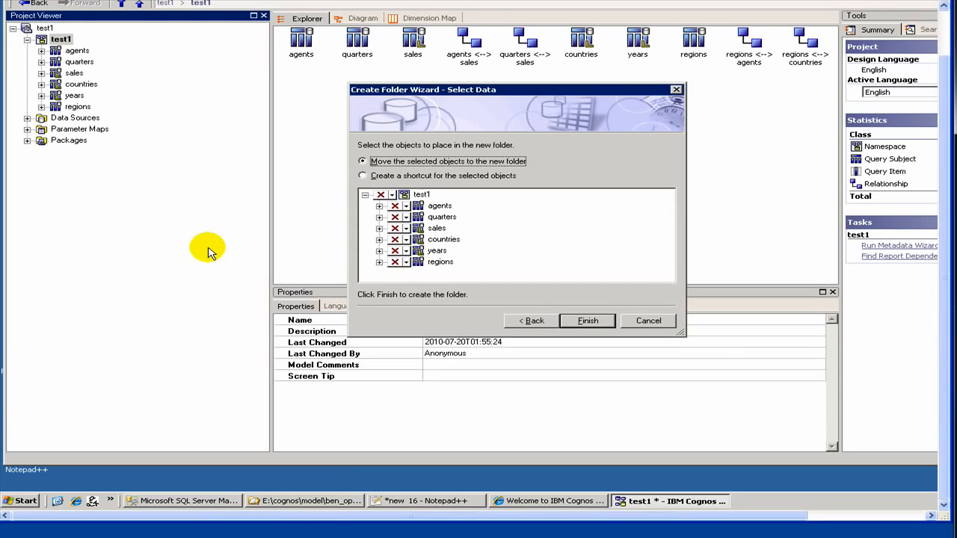
{"action": "left_click", "coordinate": [600, 323]}
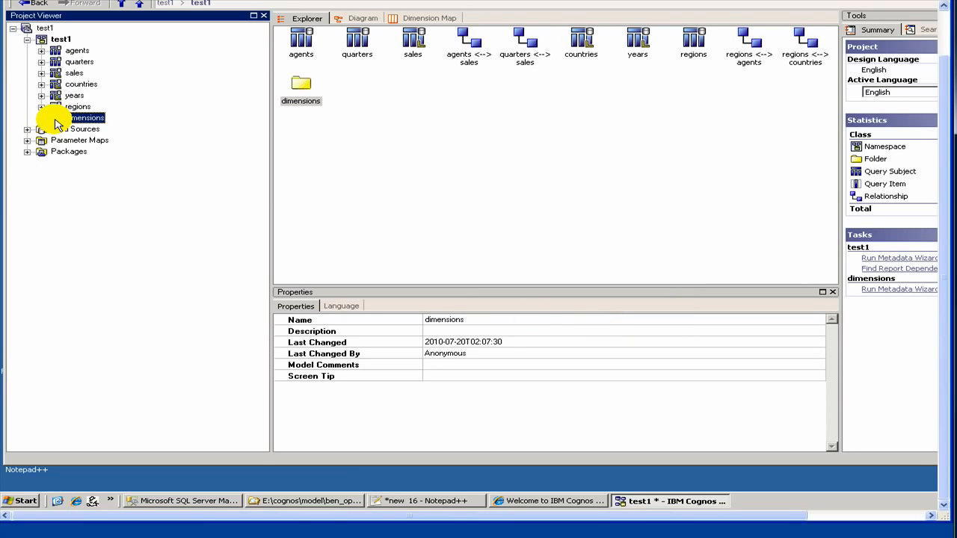
{"action": "left_click_drag", "start_coordinate": [56, 121], "coordinate": [48, 38]}
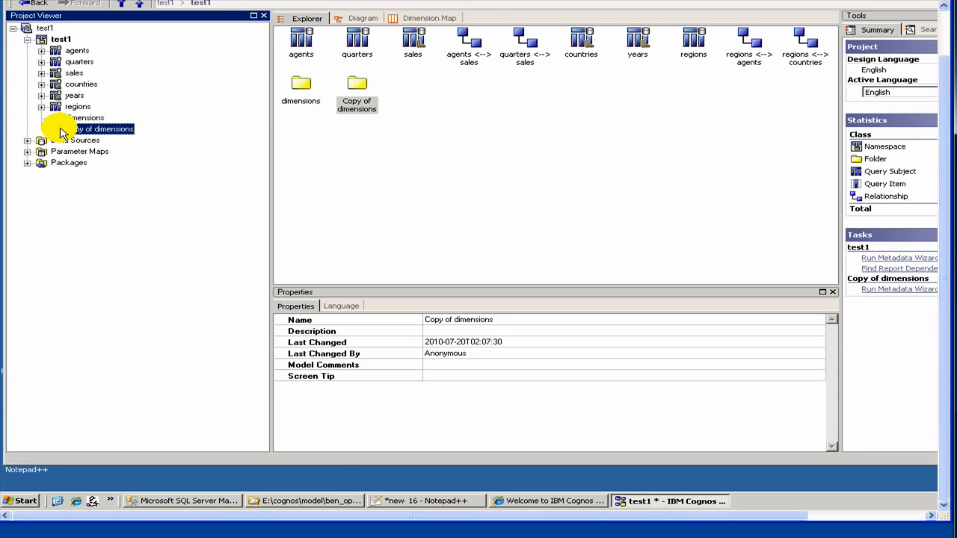
{"action": "key", "text": "Delete"}
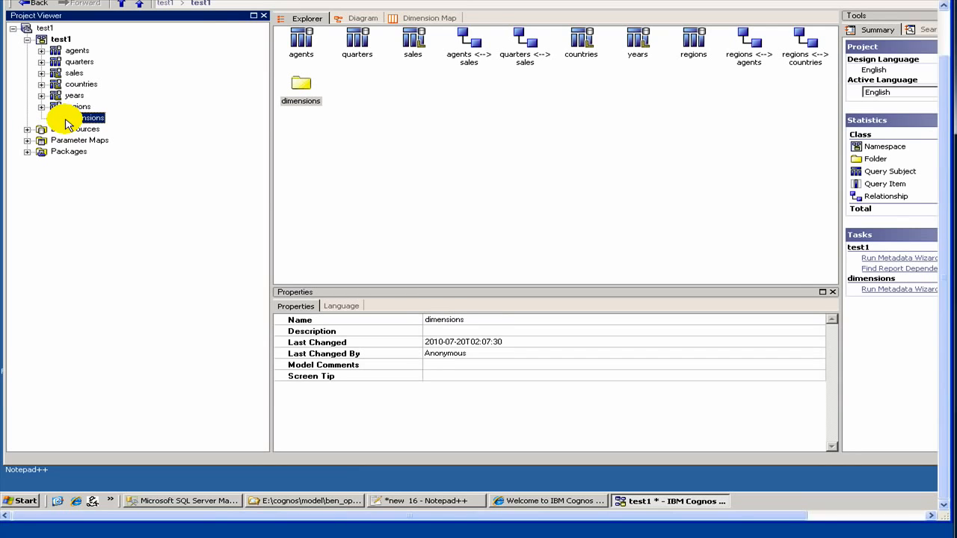
- Start a new regular dimension in the dimensions folder and add a hierarchy named Location to it
{"action": "right_click", "coordinate": [67, 119]}
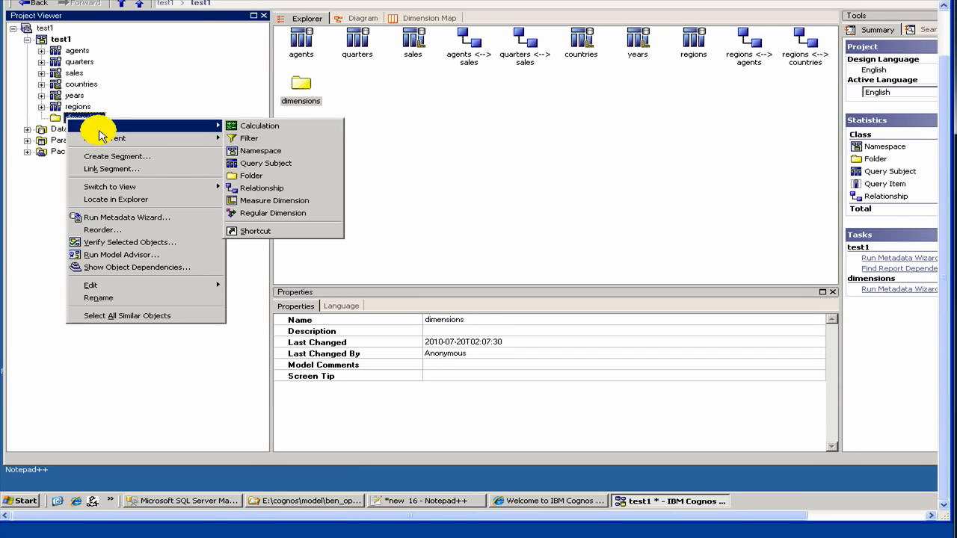
{"action": "mouse_move", "coordinate": [211, 127]}
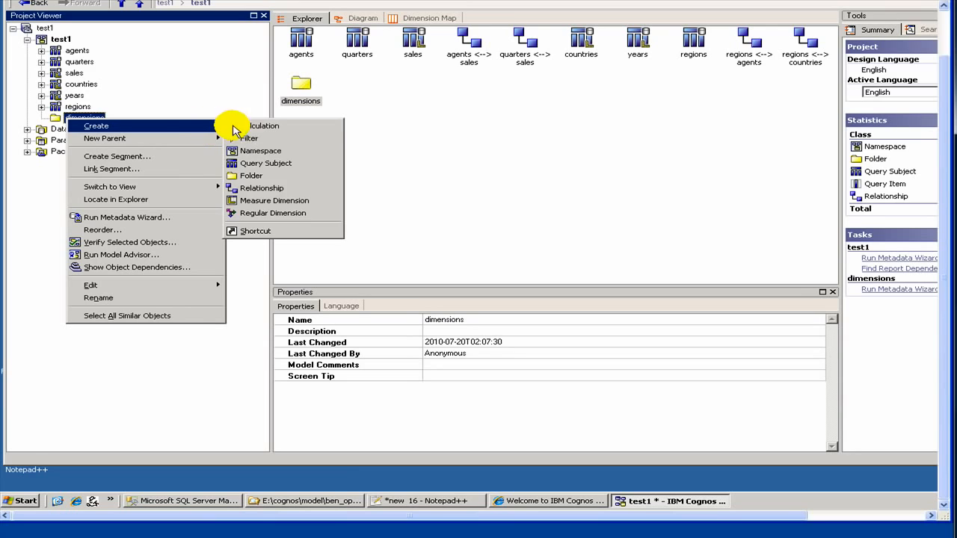
{"action": "left_click", "coordinate": [271, 216]}
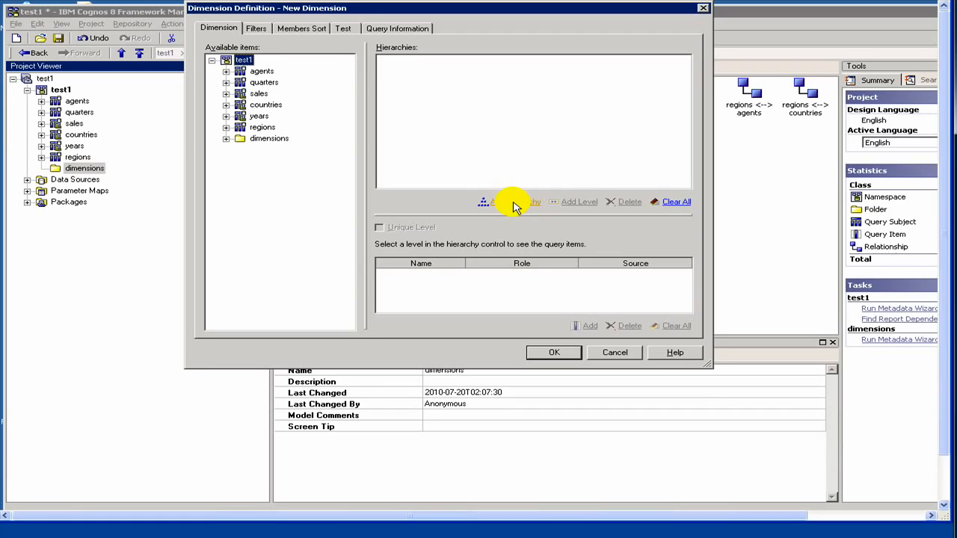
{"action": "left_click", "coordinate": [513, 205]}
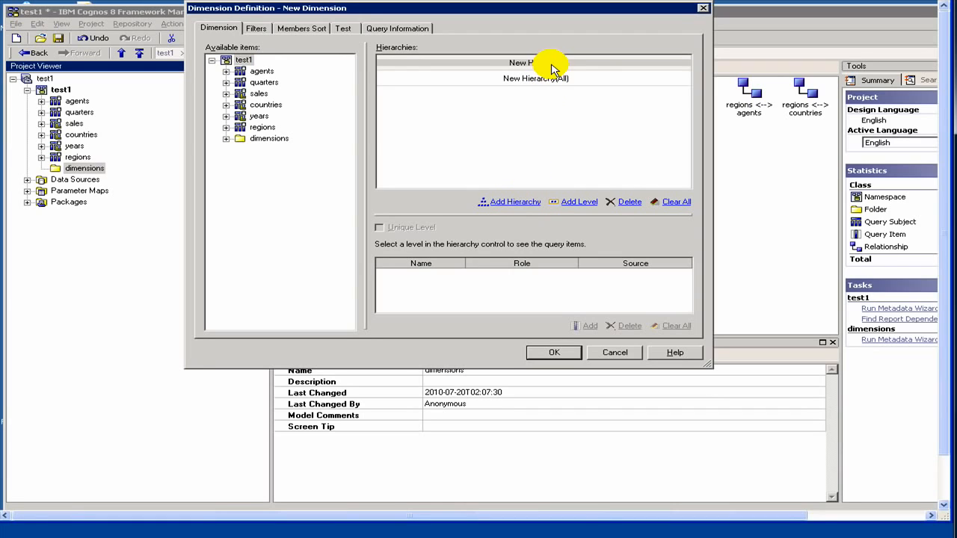
{"action": "left_click", "coordinate": [552, 66]}
{"action": "left_click", "coordinate": [552, 65]}
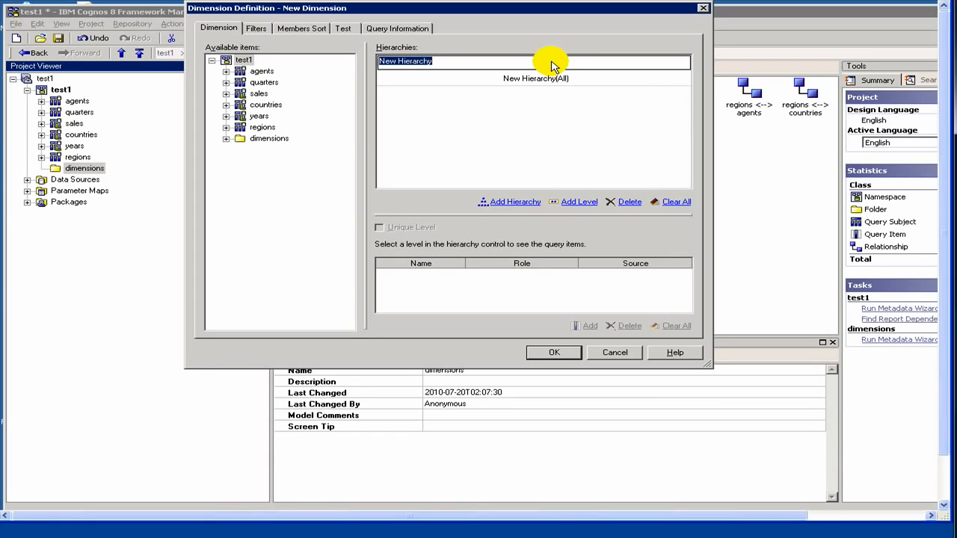
{"action": "type", "text": "By Lo"}
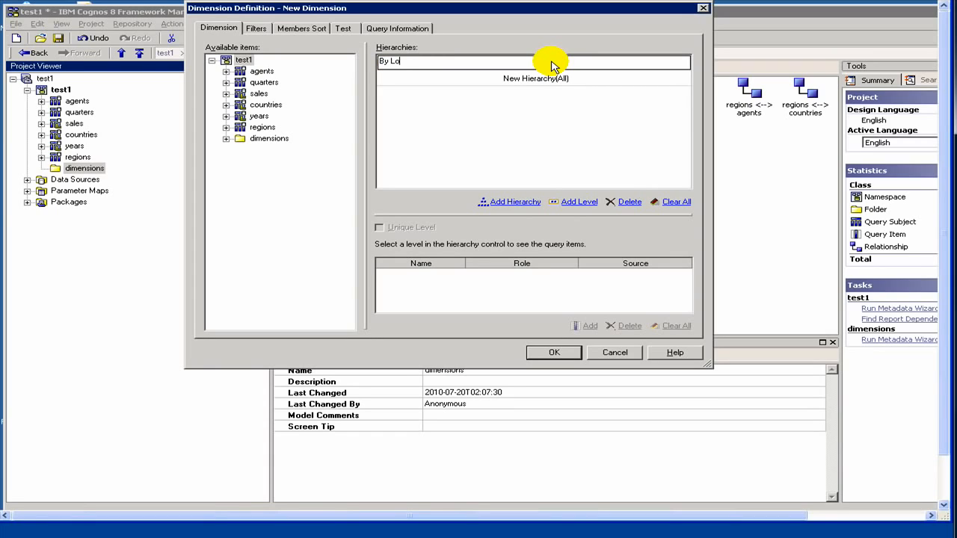
{"action": "type", "text": "catiop"}
{"action": "key", "text": "BackSpace"}
{"action": "key", "text": "BackSpace"}
{"action": "key", "text": "BackSpace"}
{"action": "key", "text": "BackSpace"}
{"action": "key", "text": "BackSpace"}
{"action": "key", "text": "BackSpace"}
{"action": "key", "text": "BackSpace"}
{"action": "key", "text": "BackSpace"}
{"action": "key", "text": "BackSpace"}
{"action": "key", "text": "BackSpace"}
{"action": "key", "text": "BackSpace"}
{"action": "type", "text": "Location"}
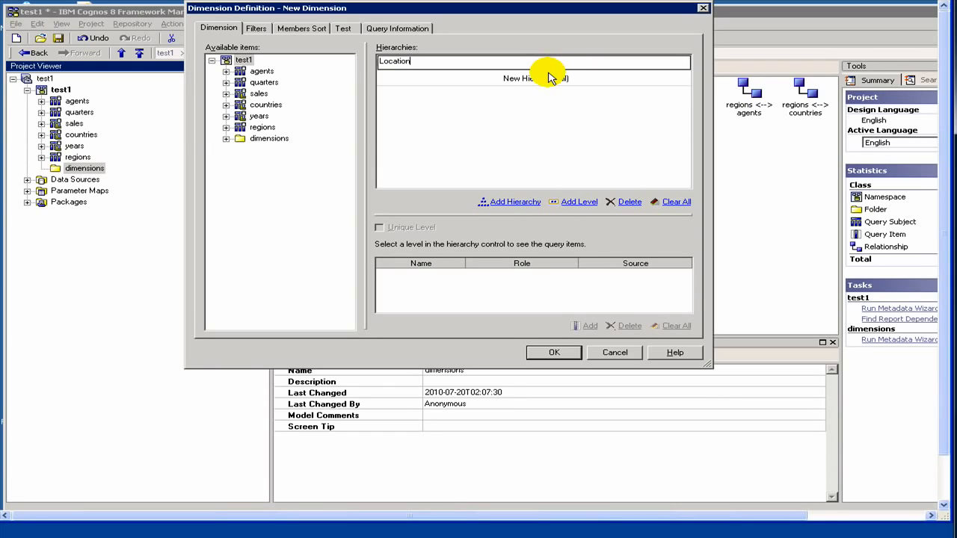
- Rename the all-members level of the Location hierarchy as All Locations
{"action": "left_click", "coordinate": [549, 78]}
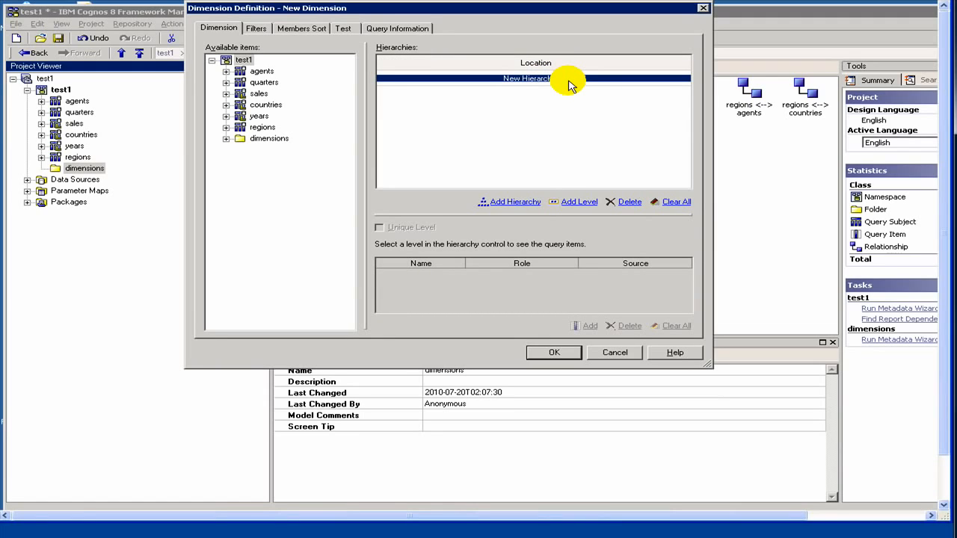
{"action": "left_click", "coordinate": [568, 80]}
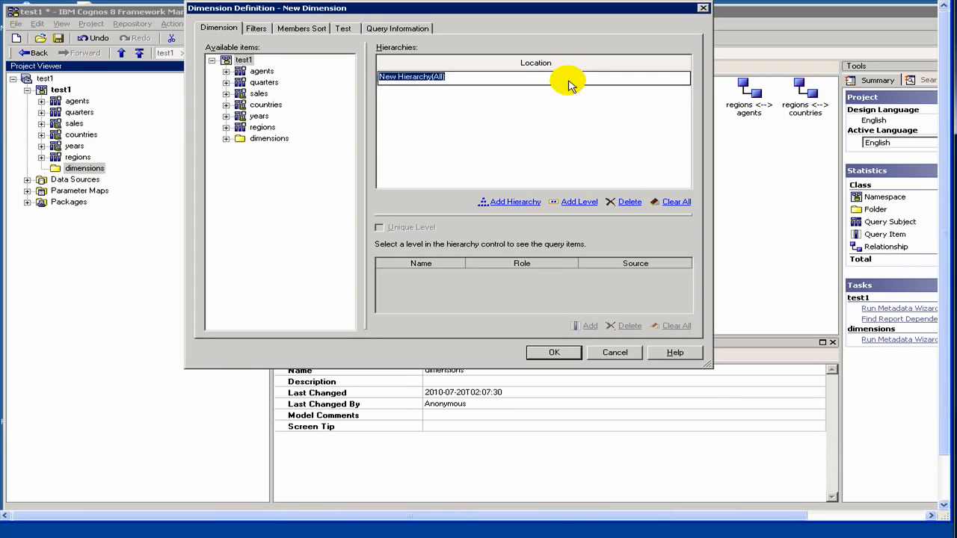
{"action": "type", "text": "All L"}
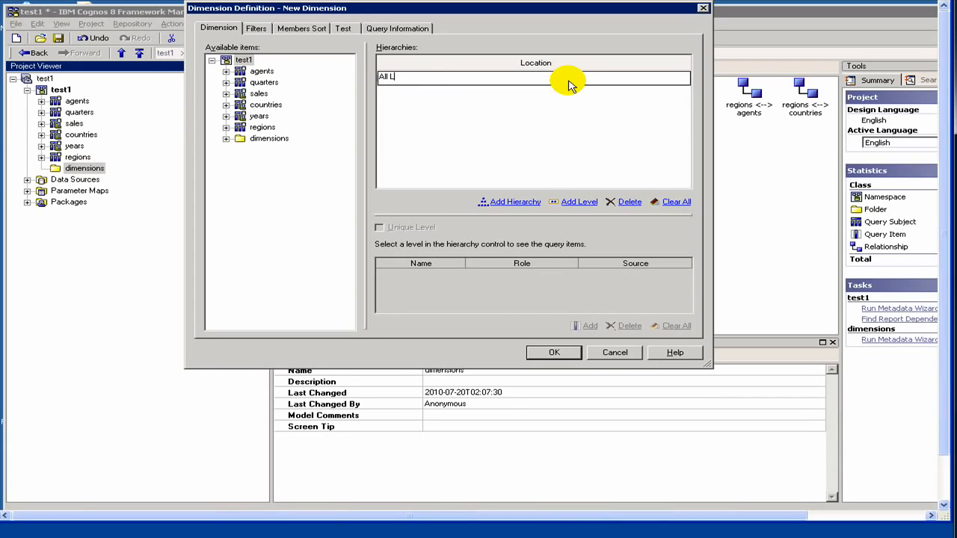
{"action": "type", "text": "ocations"}
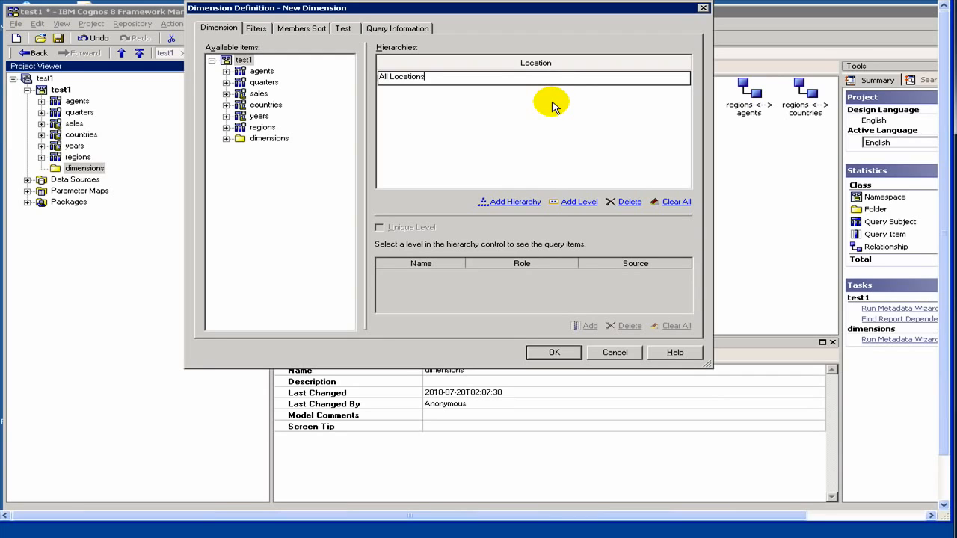
{"action": "key", "text": "Return"}
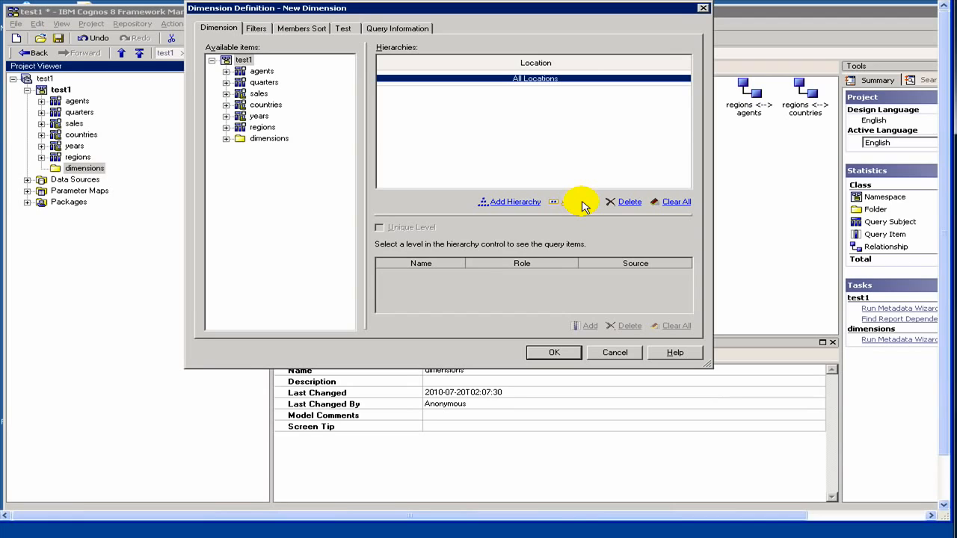
- Add a level named Country below All Locations in the Location hierarchy
{"action": "left_click", "coordinate": [582, 203]}
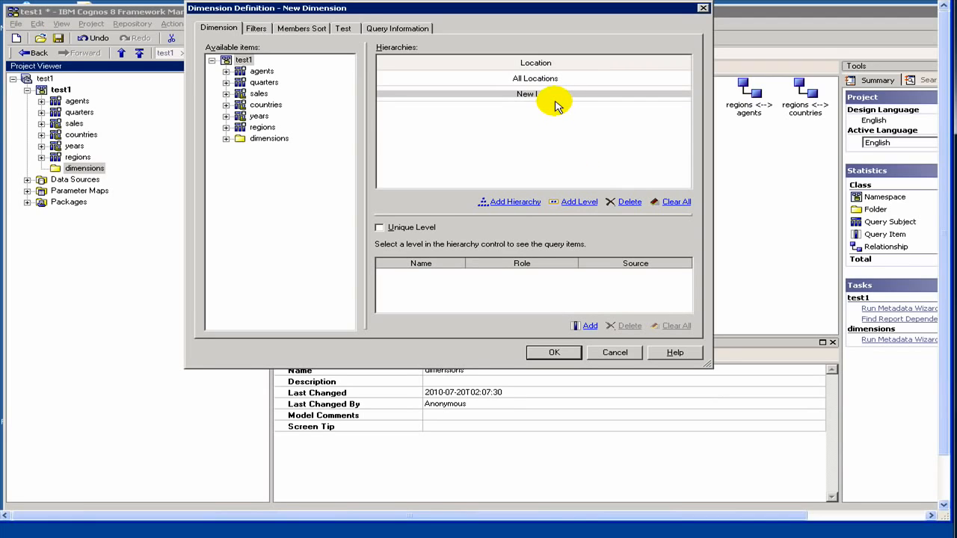
{"action": "left_click", "coordinate": [555, 94]}
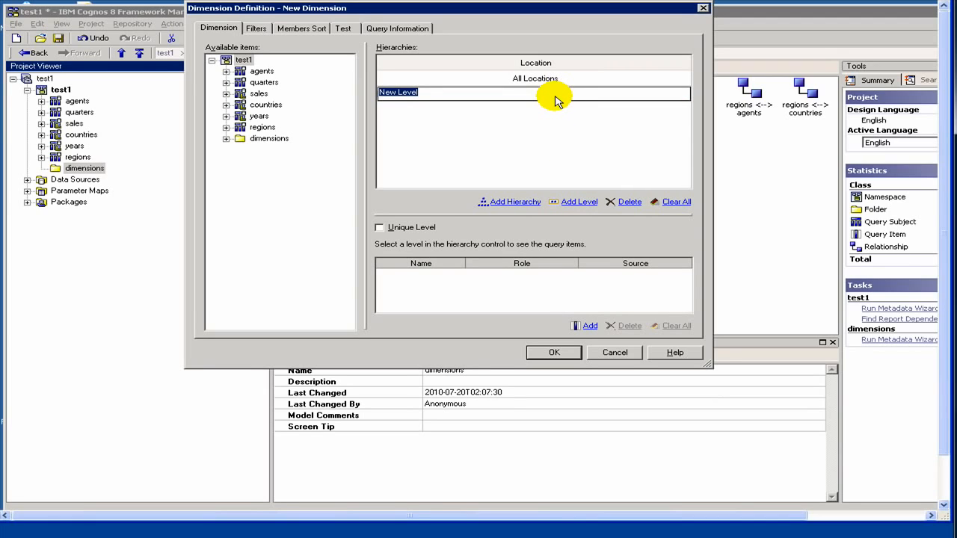
{"action": "type", "text": "Country"}
{"action": "key", "text": "Return"}
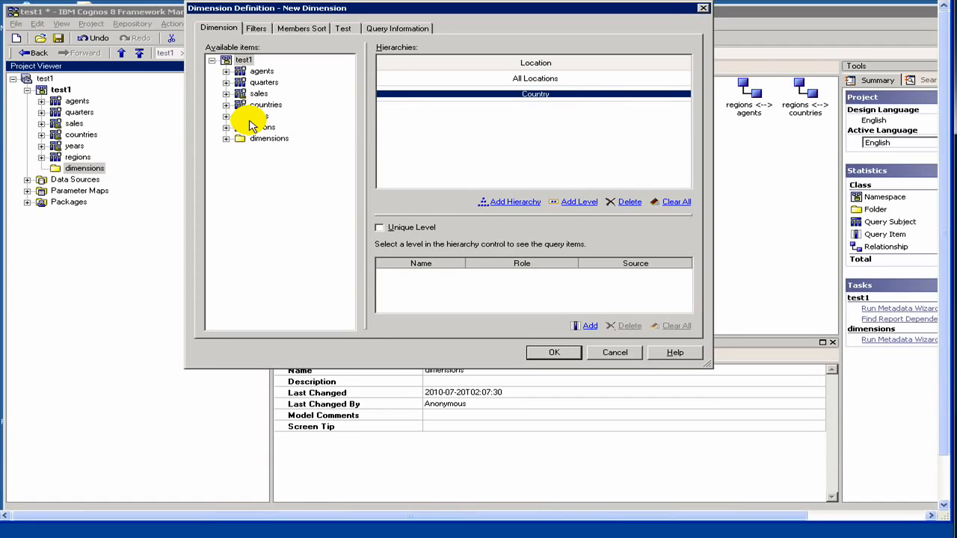
- Assign country_name from the countries query subject to the Country level with the _businessKey and _memberCaption roles
{"action": "left_click", "coordinate": [227, 105]}
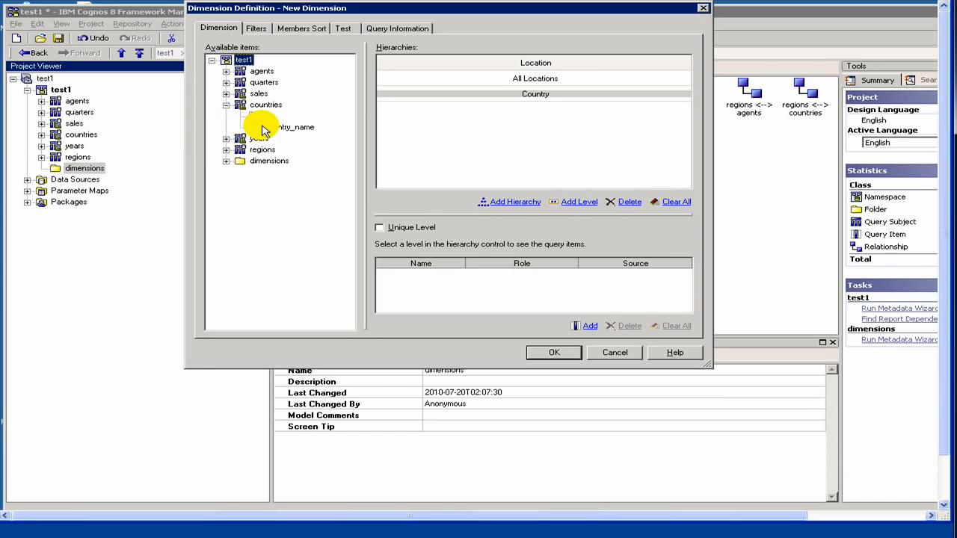
{"action": "left_click", "coordinate": [271, 128]}
{"action": "left_click_drag", "start_coordinate": [270, 131], "coordinate": [480, 285]}
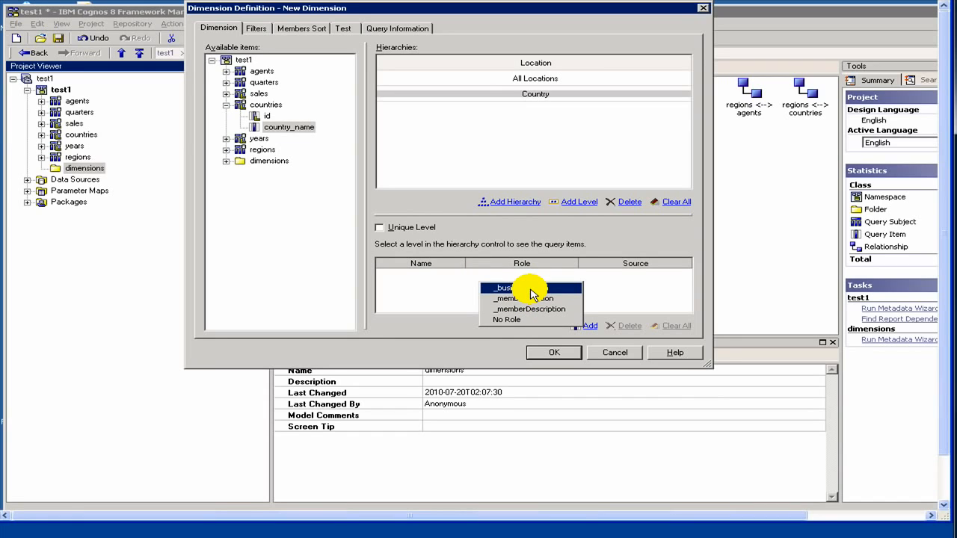
{"action": "left_click", "coordinate": [530, 288]}
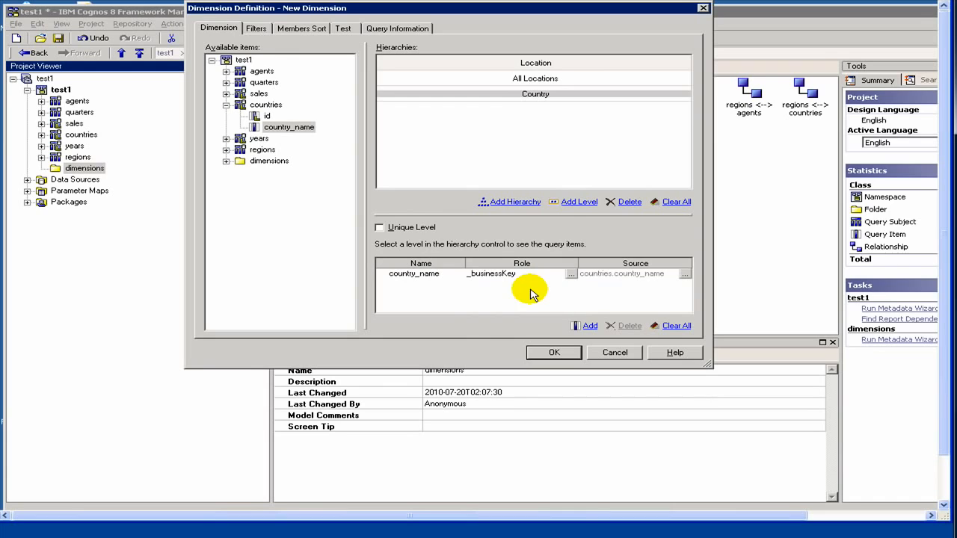
{"action": "left_click", "coordinate": [571, 274]}
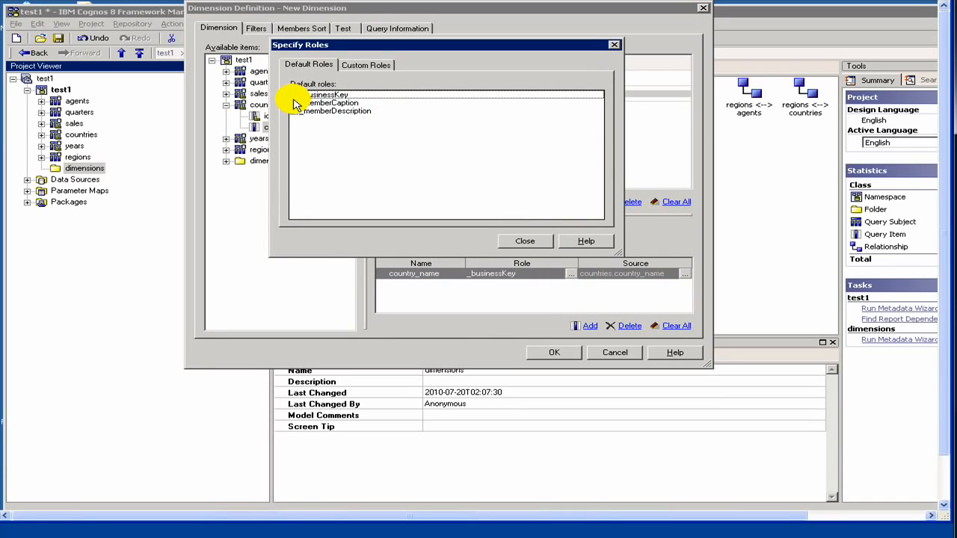
{"action": "left_click", "coordinate": [295, 97]}
{"action": "left_click", "coordinate": [548, 242]}
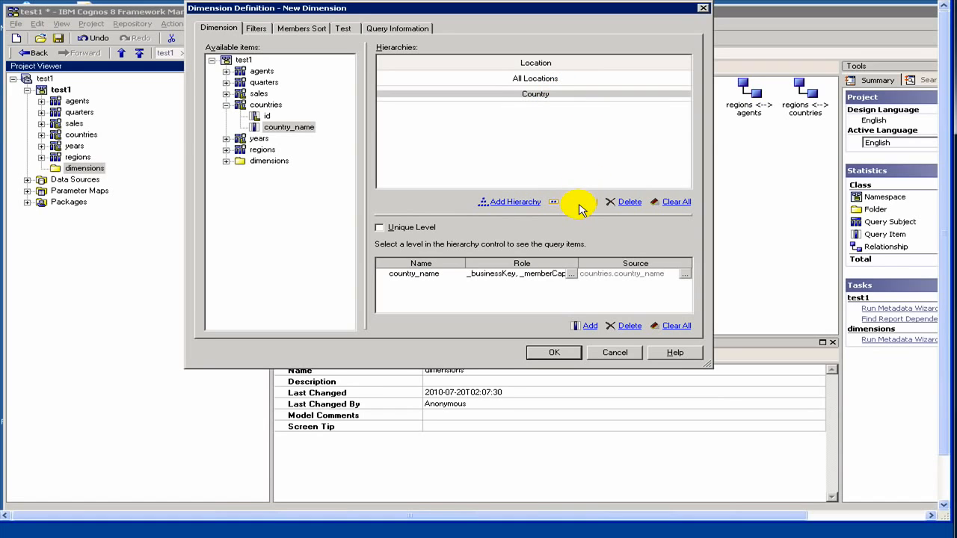
- Add a level named Region below Country in the Location hierarchy
{"action": "left_click", "coordinate": [581, 203]}
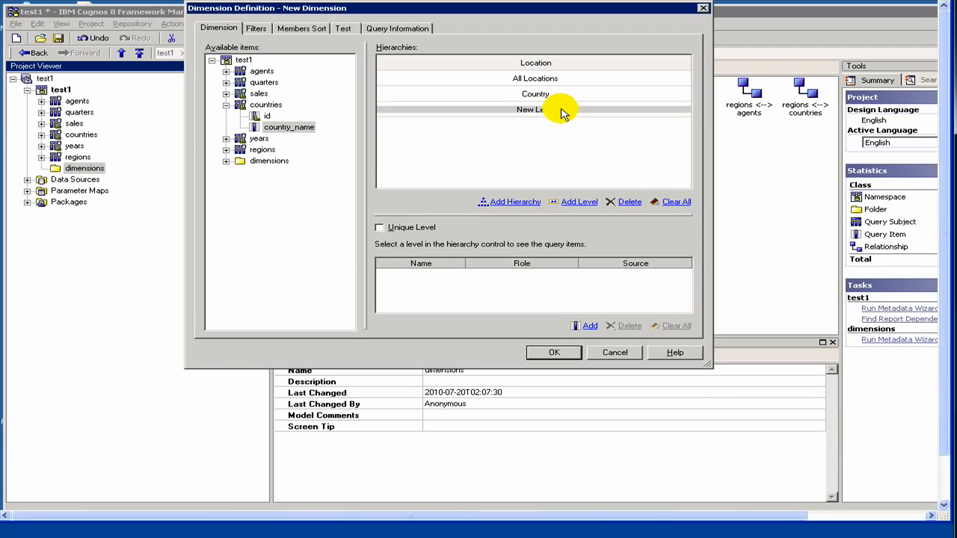
{"action": "left_click", "coordinate": [563, 112]}
{"action": "type", "text": "Region"}
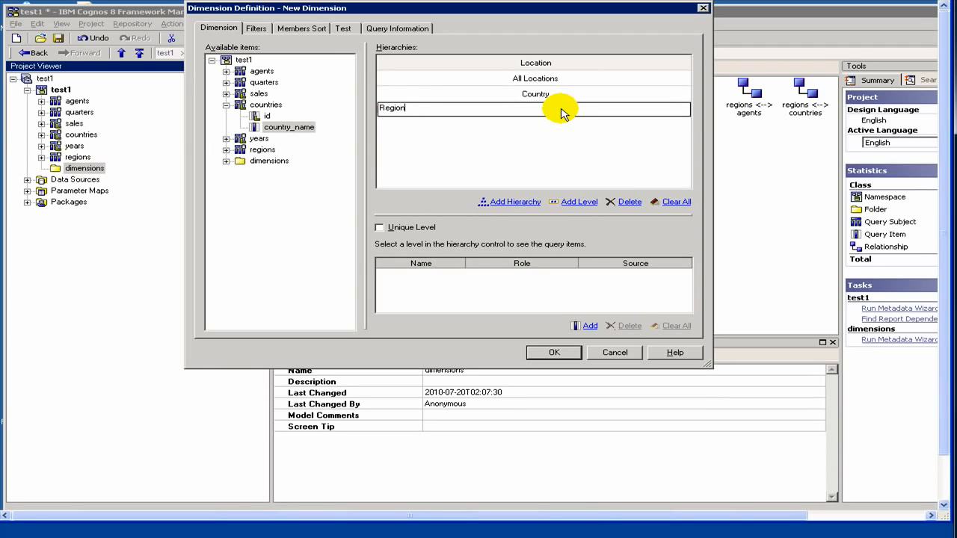
{"action": "key", "text": "Return"}
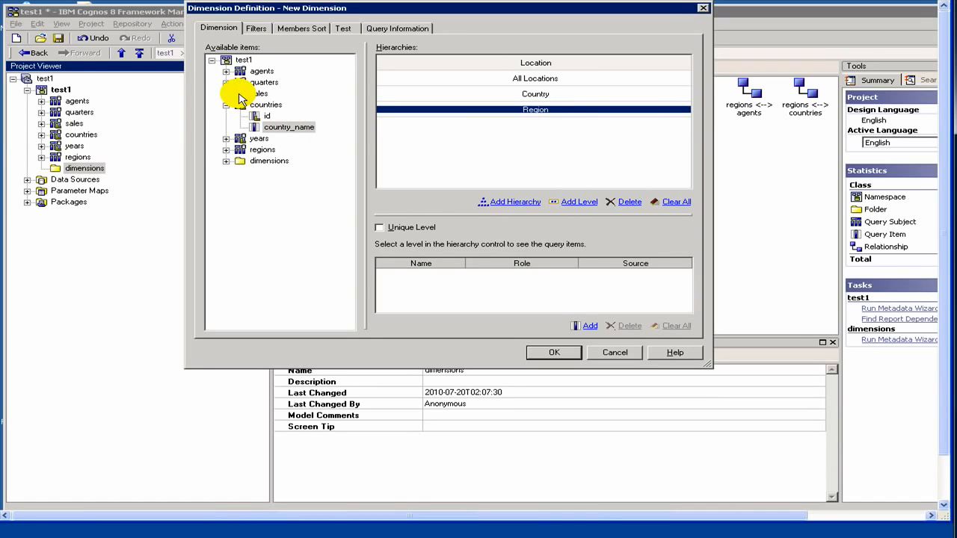
- Assign name from the regions query subject to the Region level with the _businessKey and _memberCaption roles
{"action": "left_click", "coordinate": [226, 150]}
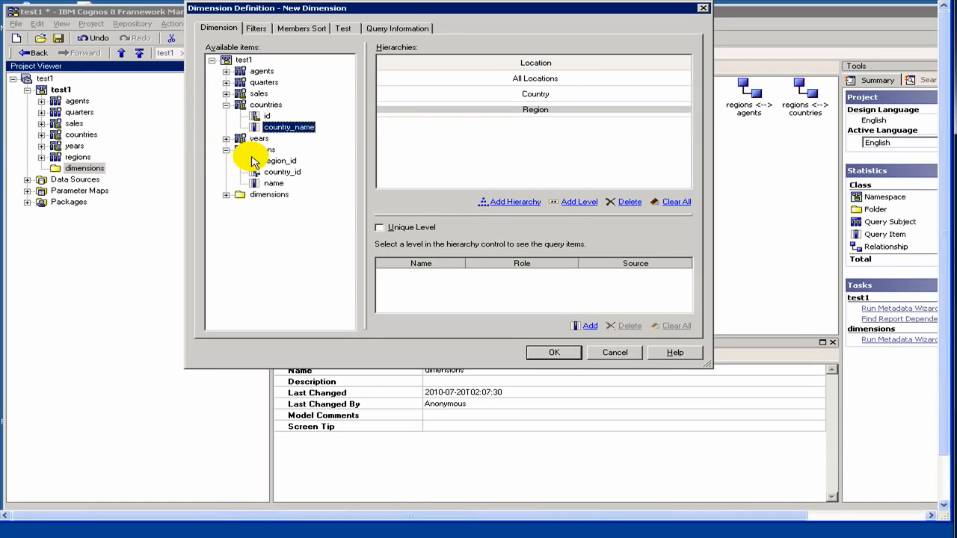
{"action": "left_click", "coordinate": [271, 187]}
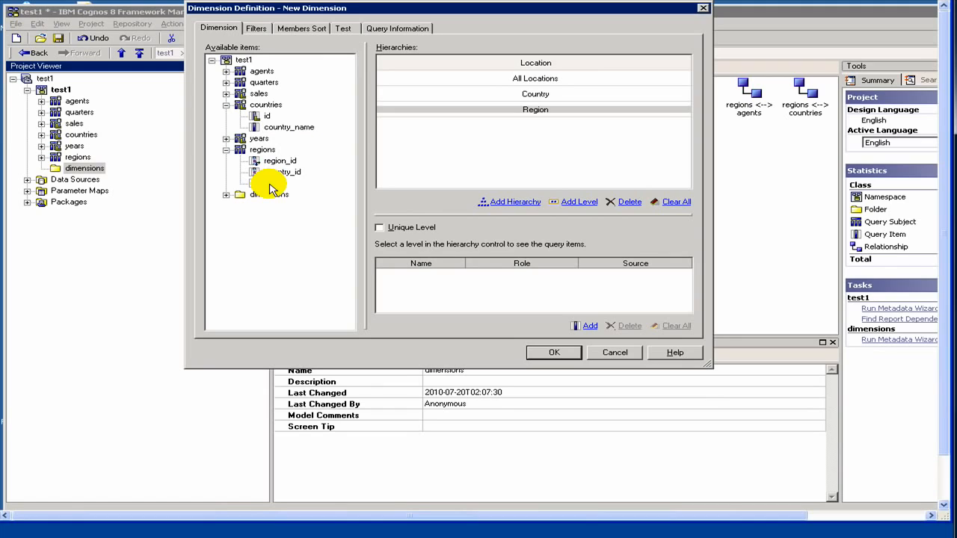
{"action": "left_click_drag", "start_coordinate": [270, 189], "coordinate": [521, 299]}
{"action": "left_click", "coordinate": [546, 301]}
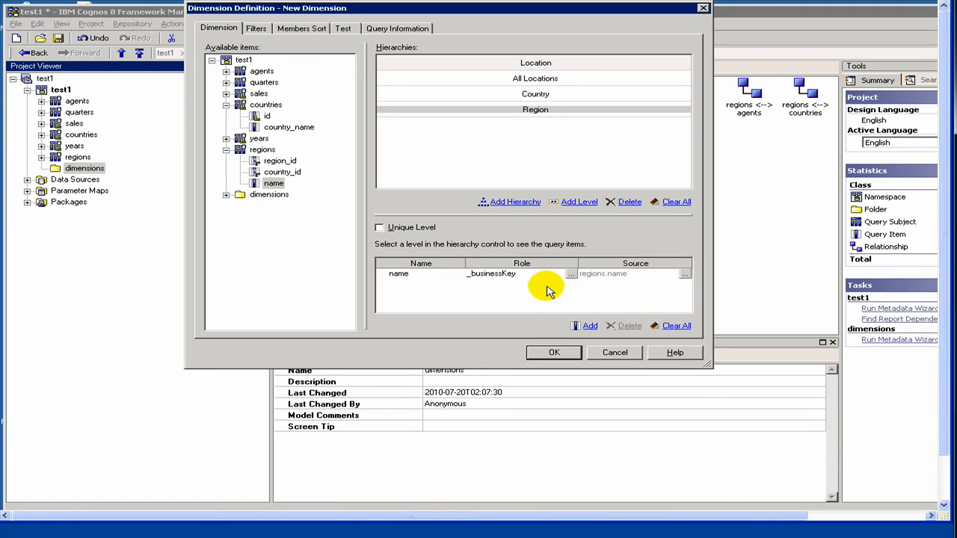
{"action": "left_click", "coordinate": [571, 273]}
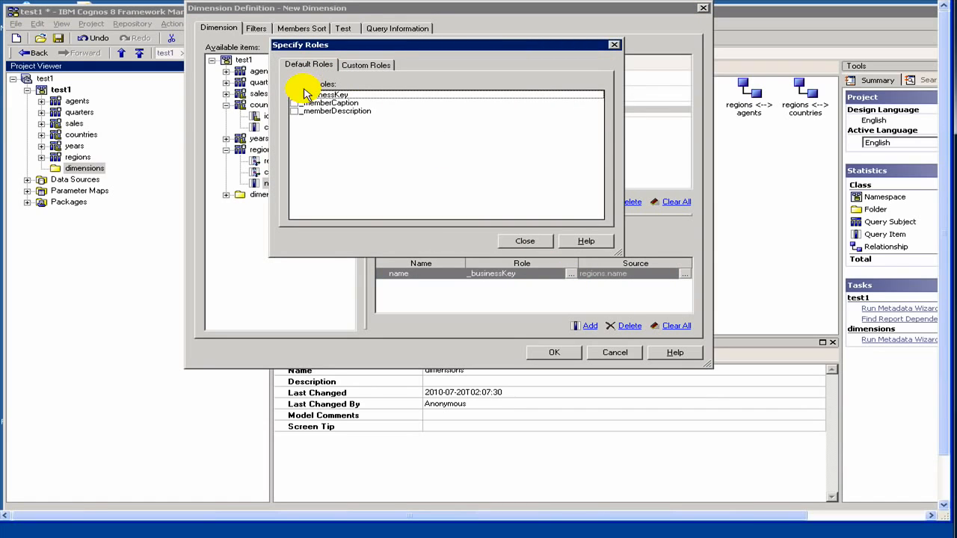
{"action": "left_click", "coordinate": [296, 103]}
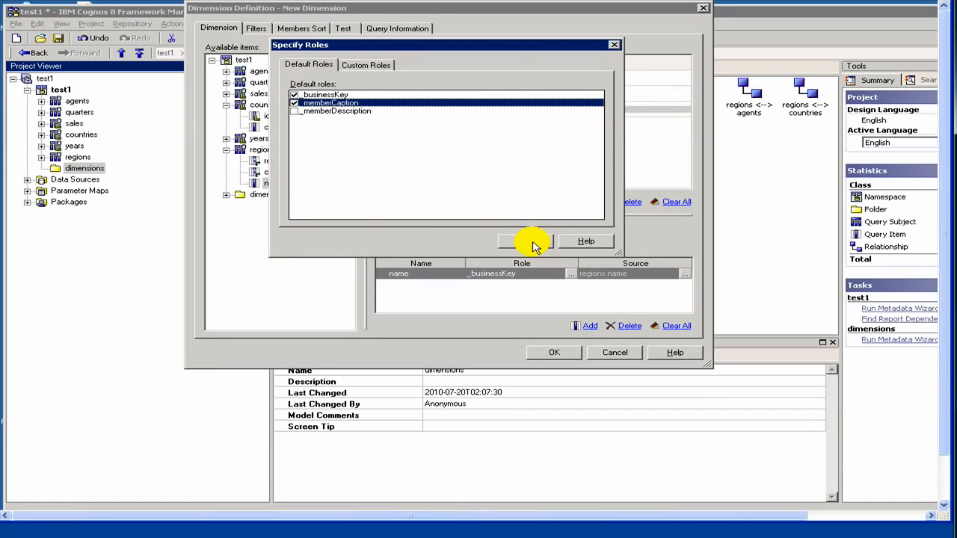
{"action": "left_click", "coordinate": [533, 242]}
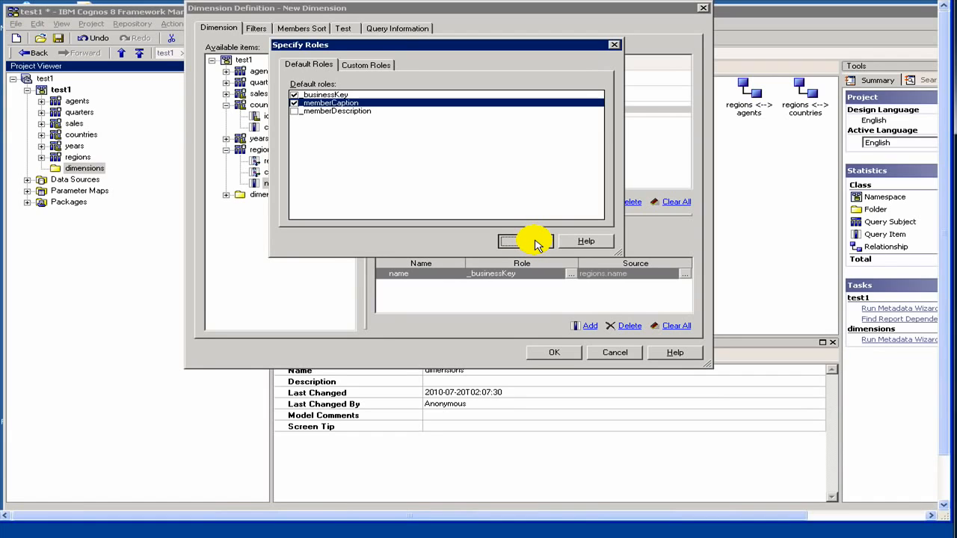
{"action": "left_click", "coordinate": [525, 242]}
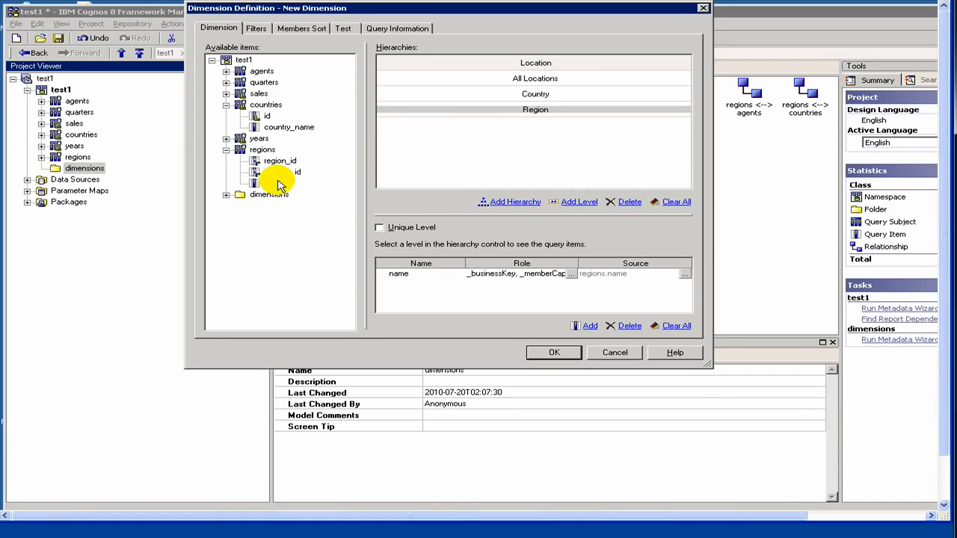
{"action": "left_click", "coordinate": [277, 184]}
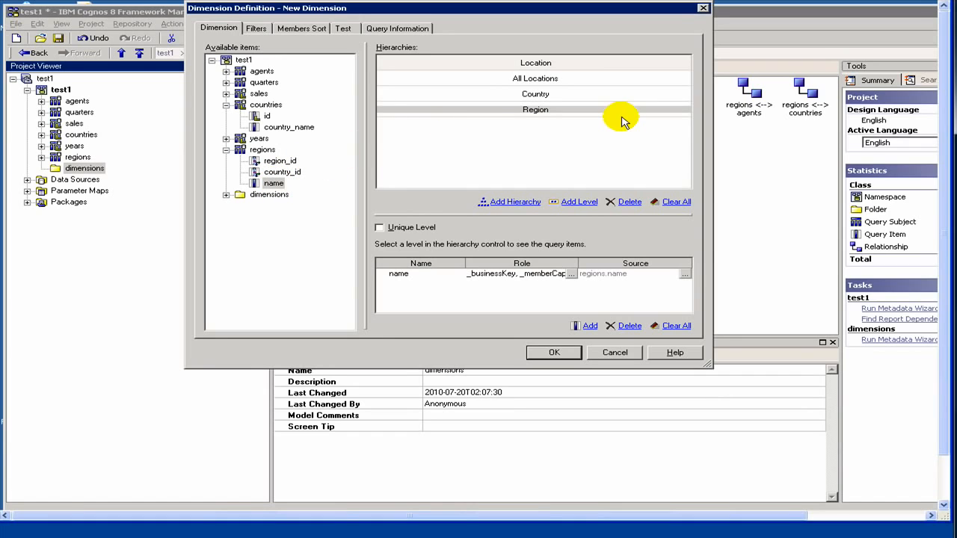
- Add a level named agent below Region in the Location hierarchy
{"action": "left_click", "coordinate": [584, 203]}
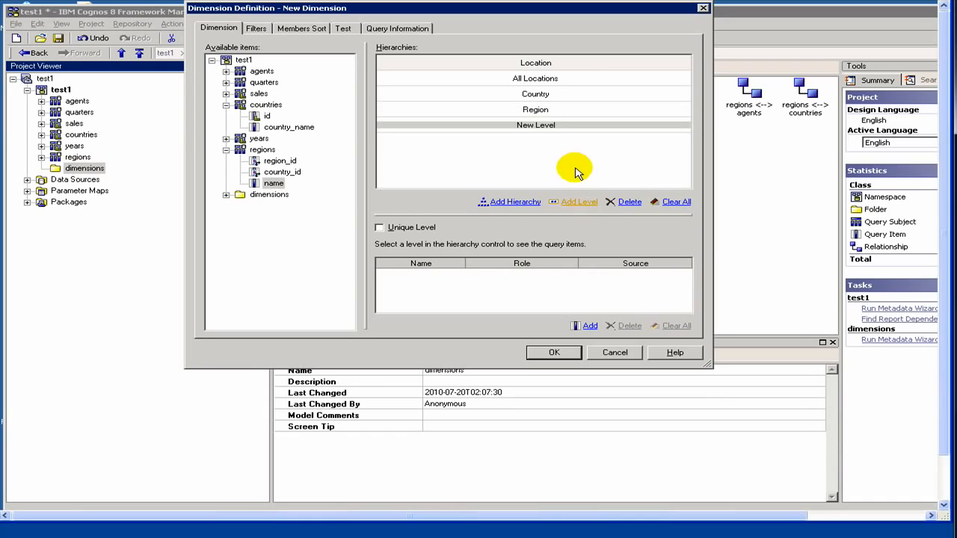
{"action": "left_click", "coordinate": [546, 124]}
{"action": "left_click", "coordinate": [546, 125]}
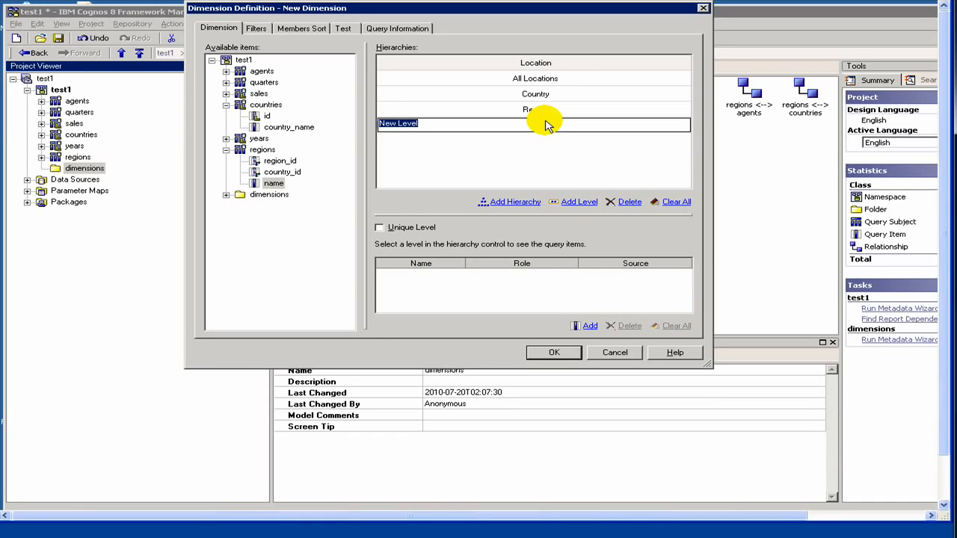
{"action": "type", "text": "sa"}
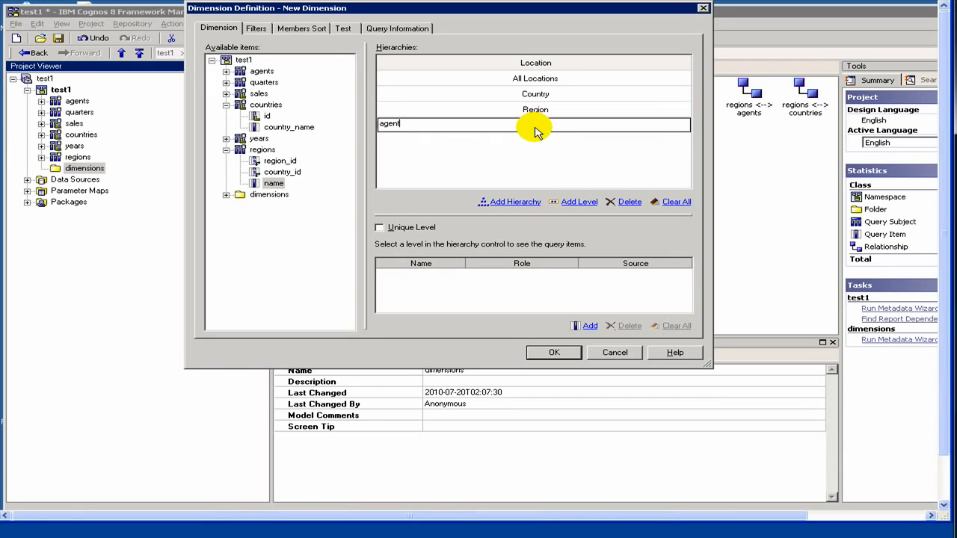
{"action": "key", "text": "Return"}
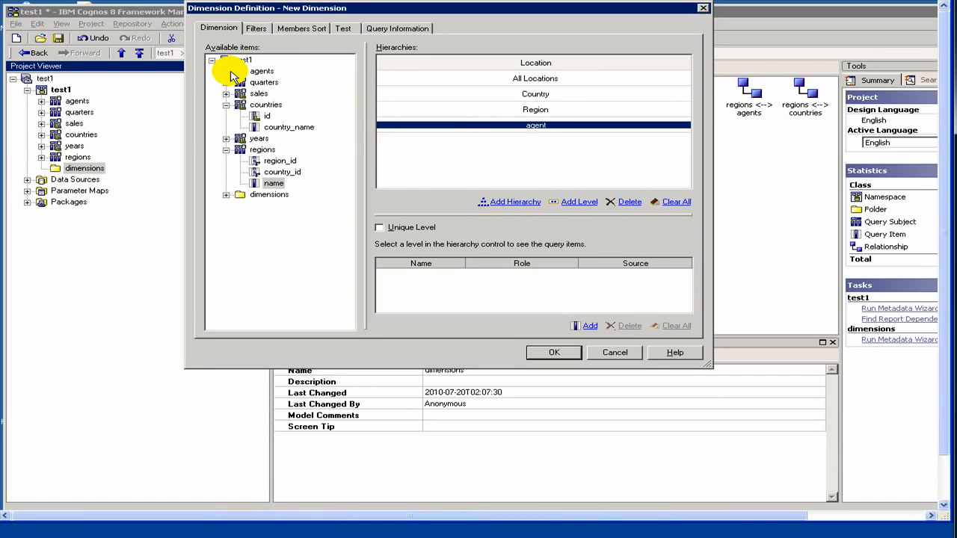
- Assign name from the agents query subject to the agent level with the _businessKey and _memberCaption roles
{"action": "left_click", "coordinate": [226, 71]}
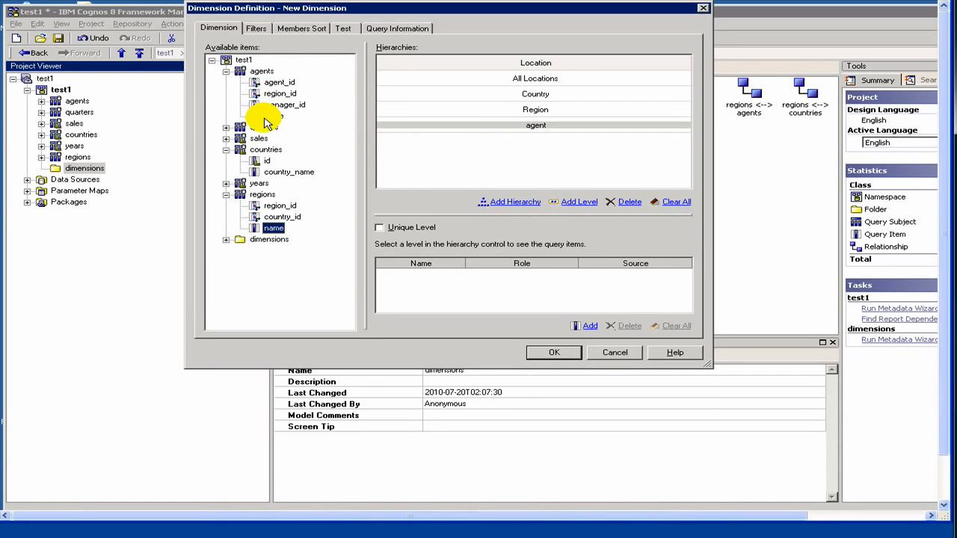
{"action": "left_click_drag", "start_coordinate": [273, 116], "coordinate": [490, 286]}
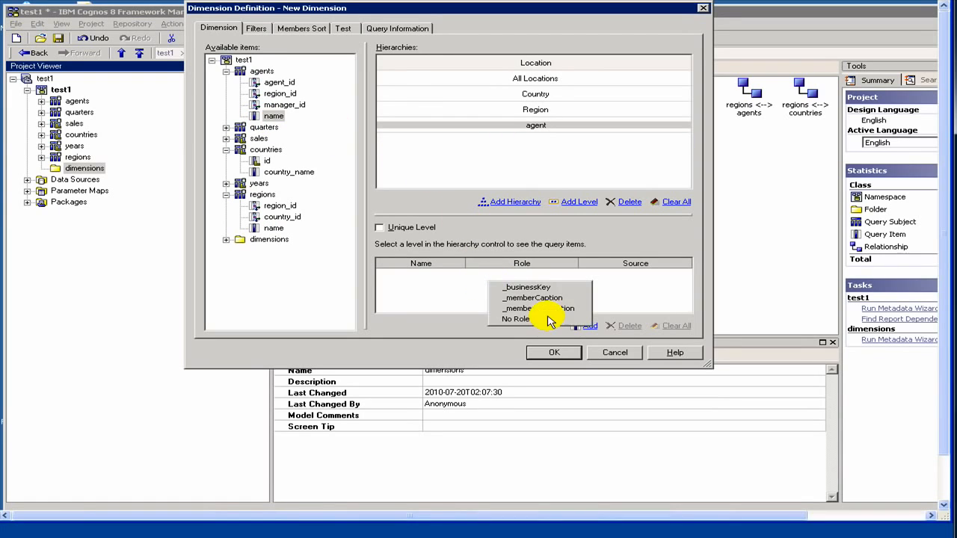
{"action": "left_click", "coordinate": [527, 286]}
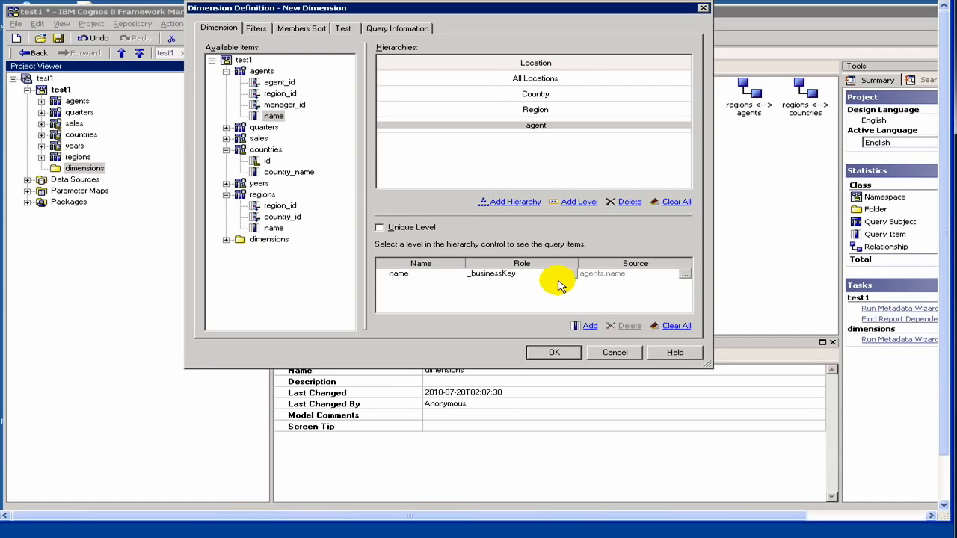
{"action": "left_click", "coordinate": [572, 274]}
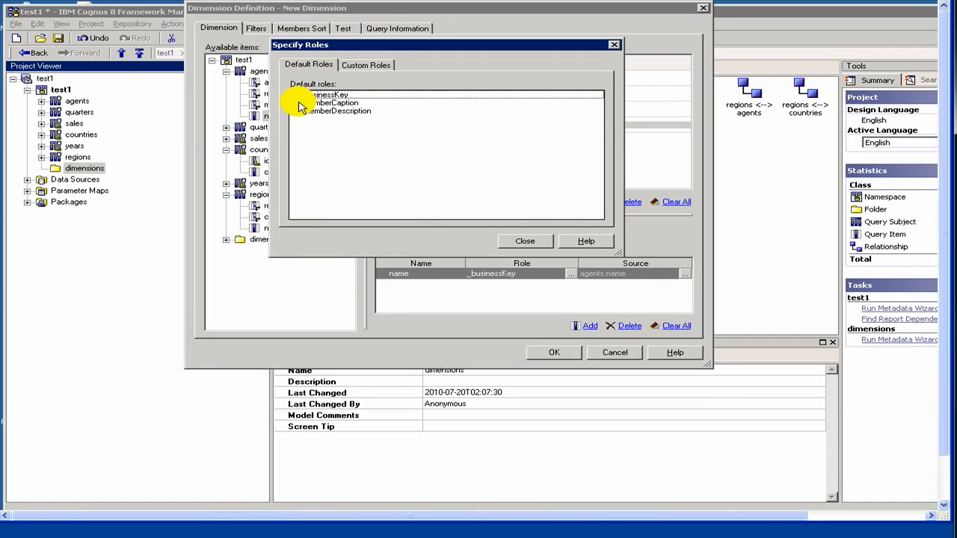
{"action": "left_click", "coordinate": [295, 102]}
{"action": "left_click", "coordinate": [528, 241]}
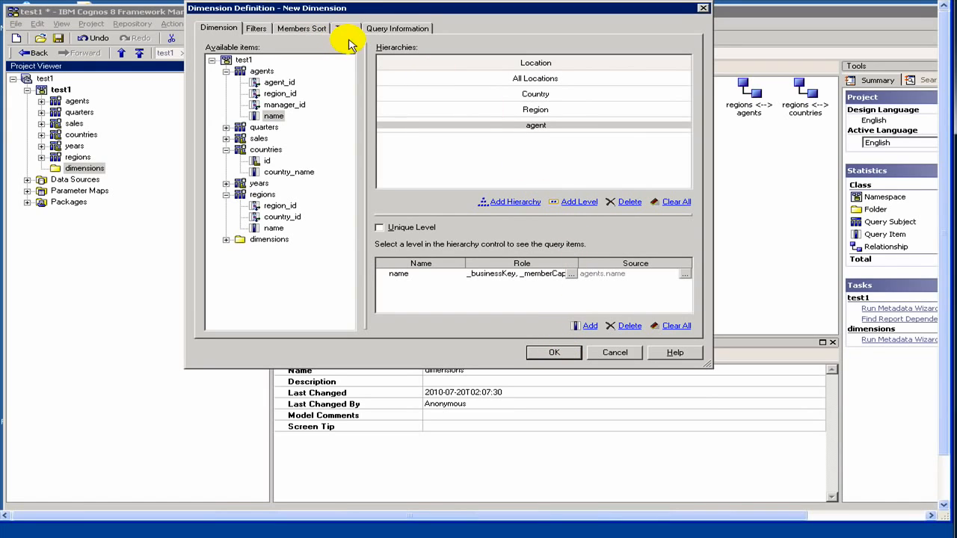
- Run a test sample of the new dimension's data
{"action": "left_click", "coordinate": [347, 30]}
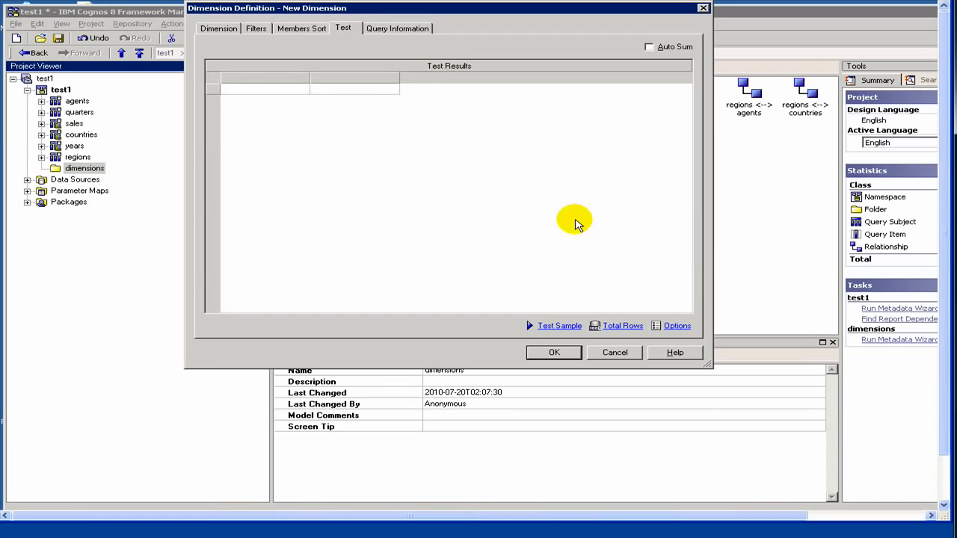
{"action": "left_click", "coordinate": [568, 326]}
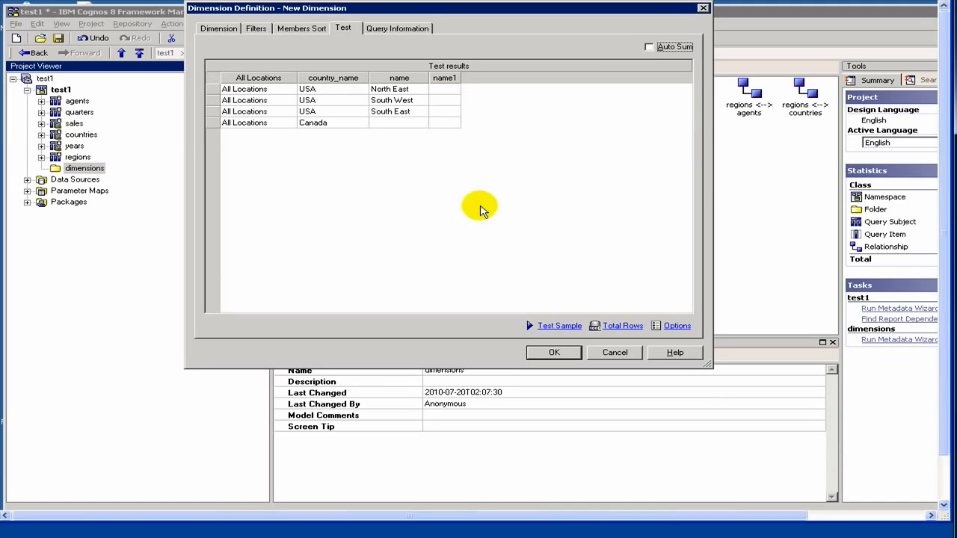
- Accept the dimension definition, name the dimension Location, and expand it in the project tree down to its levels
{"action": "left_click", "coordinate": [574, 354]}
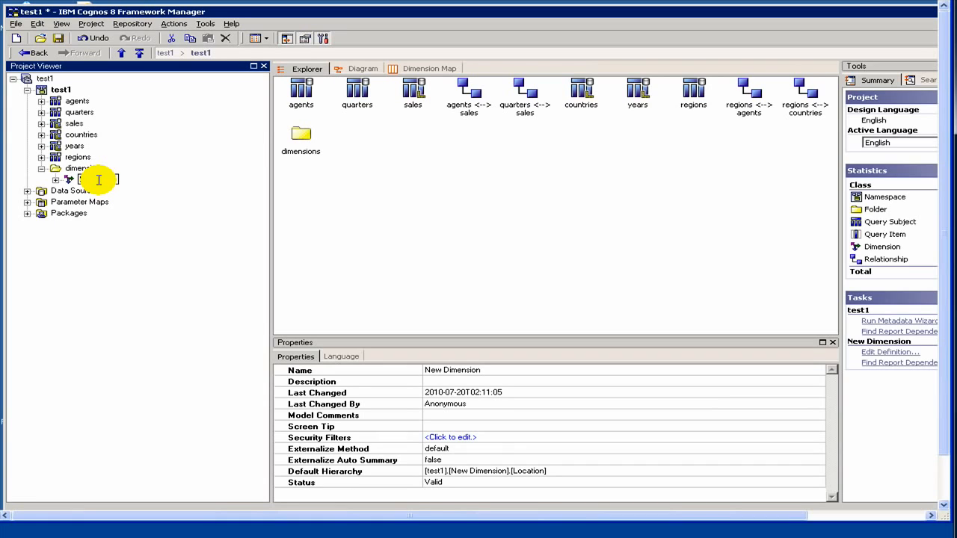
{"action": "key", "text": "Return"}
{"action": "left_click", "coordinate": [56, 180]}
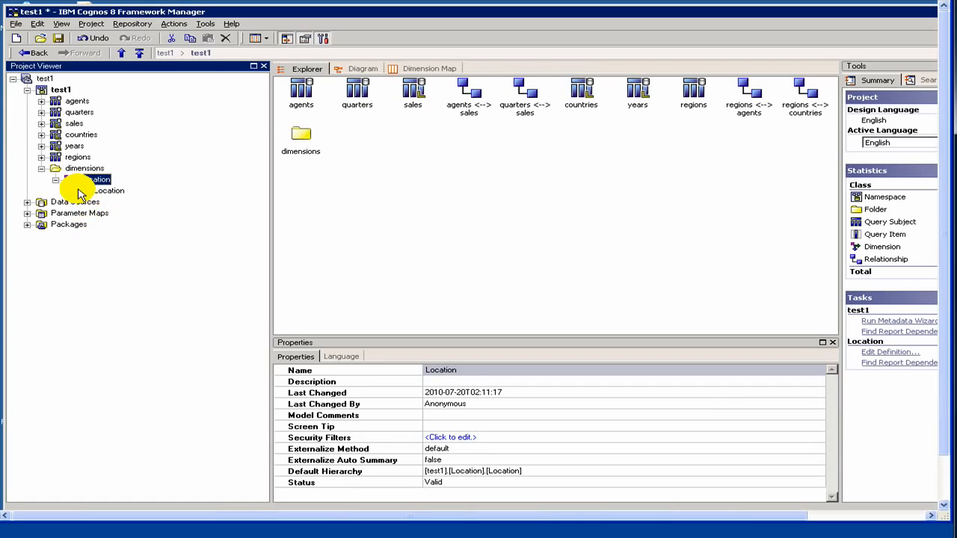
{"action": "left_click", "coordinate": [70, 192]}
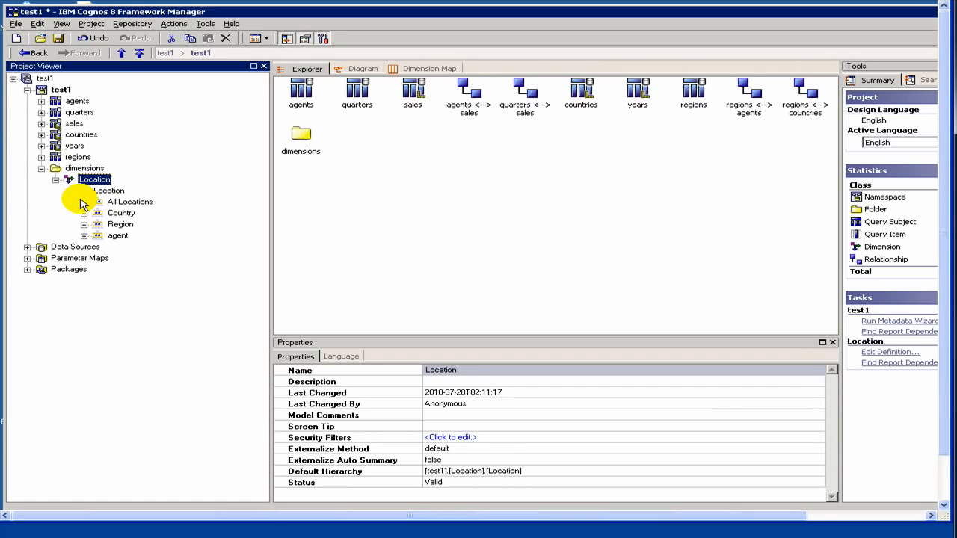
- Redefine the regions <--> agents relationship so that region_id in regions links to region_id in agents
{"action": "left_click", "coordinate": [755, 95]}
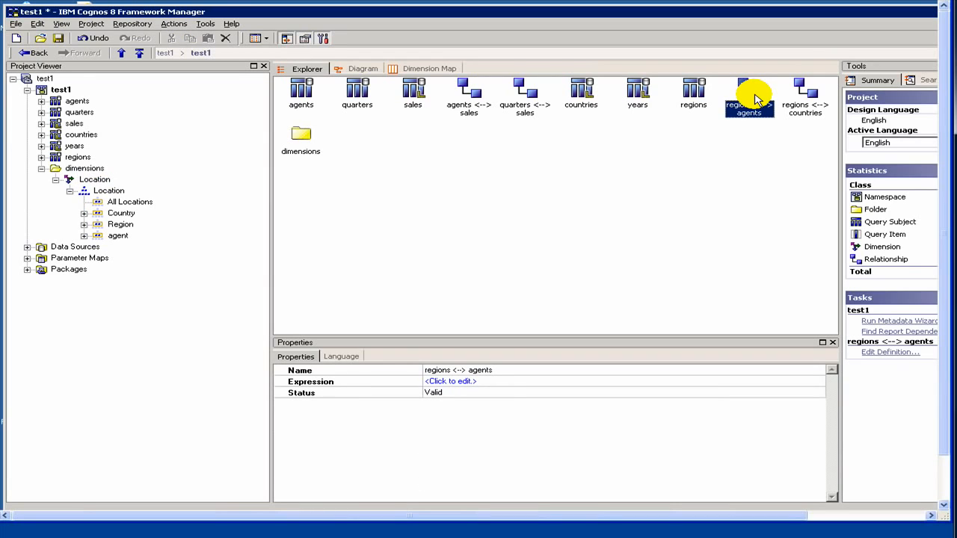
{"action": "double_click", "coordinate": [755, 96]}
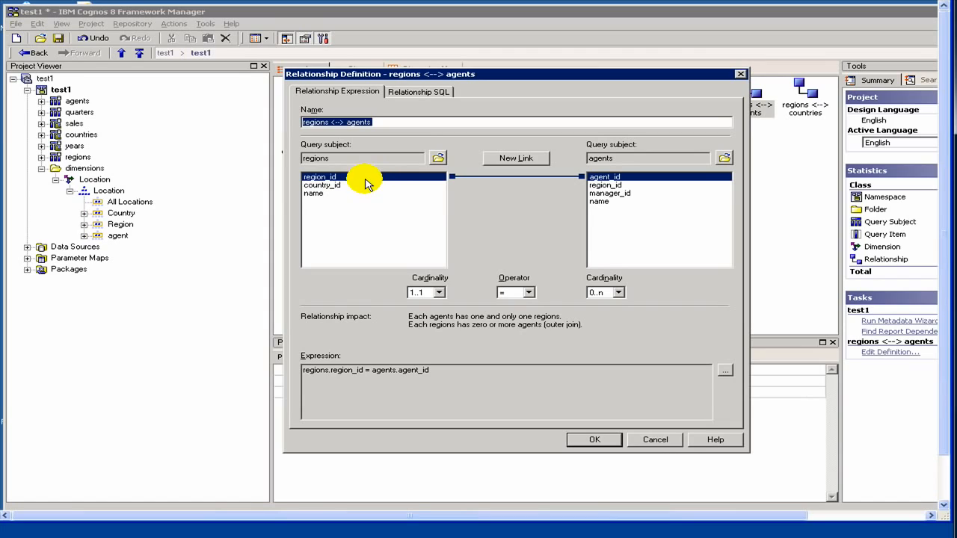
{"action": "left_click", "coordinate": [620, 186]}
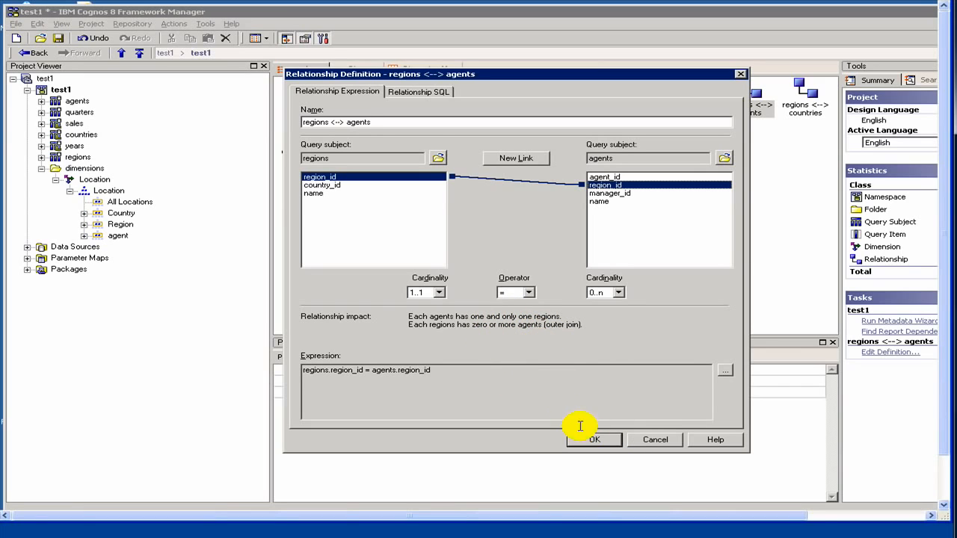
{"action": "left_click", "coordinate": [610, 445]}
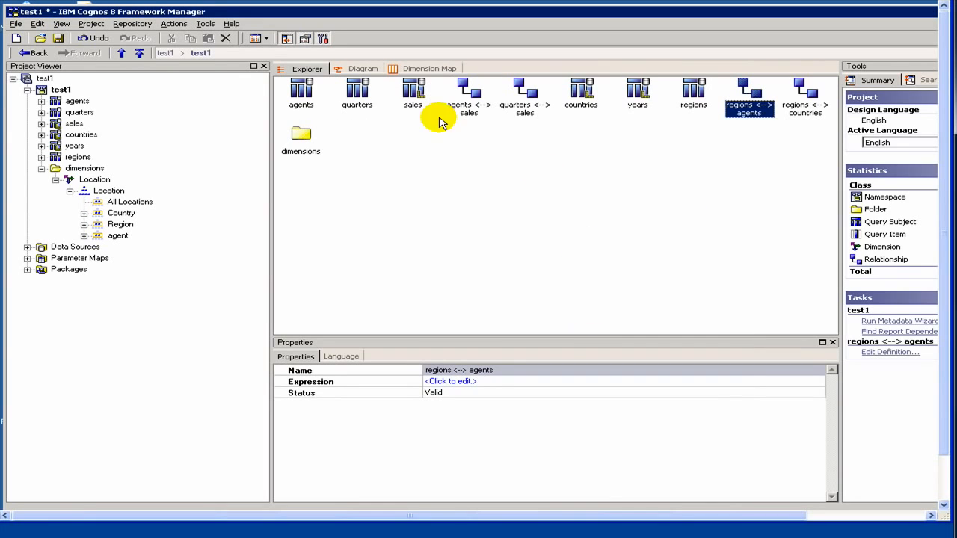
- Run a test sample on the All Locations level and close the results
{"action": "left_click", "coordinate": [118, 203]}
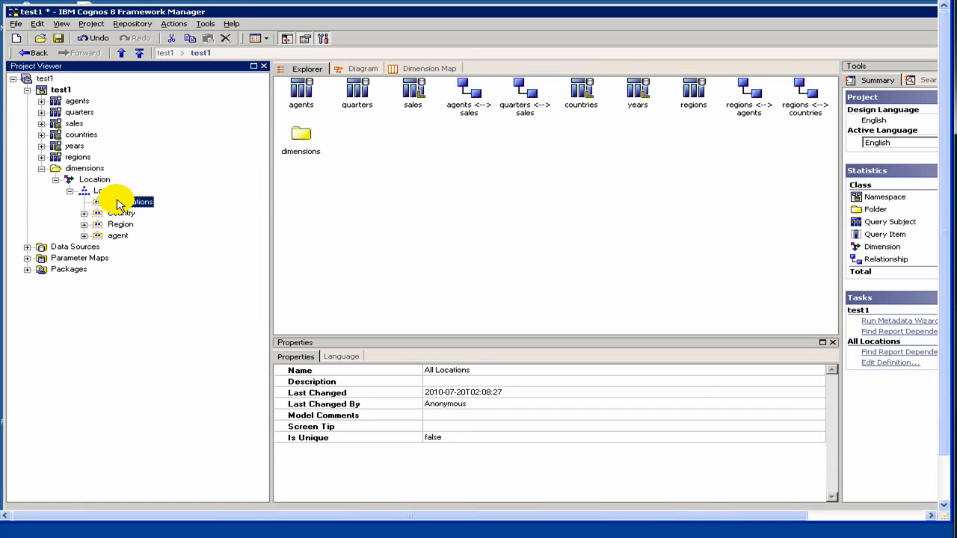
{"action": "right_click", "coordinate": [118, 203]}
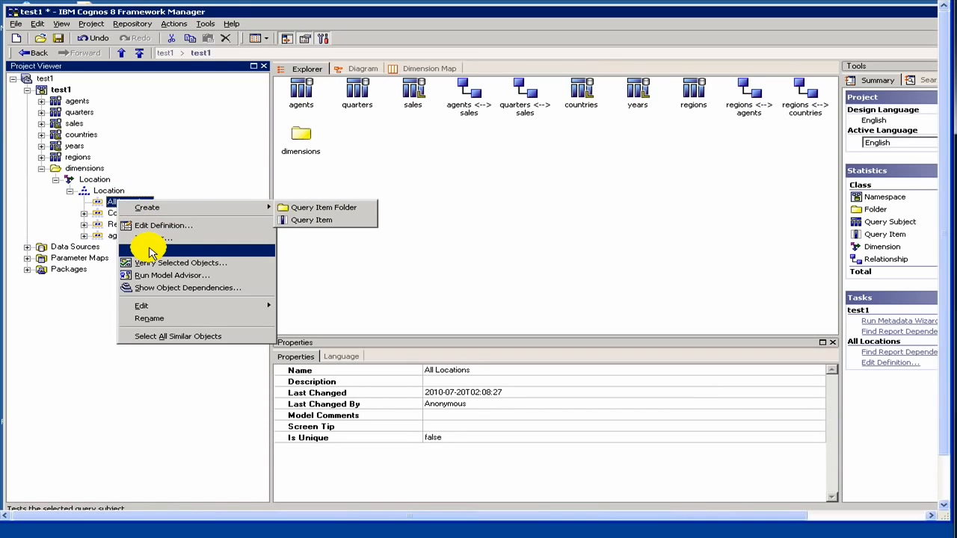
{"action": "left_click", "coordinate": [150, 251]}
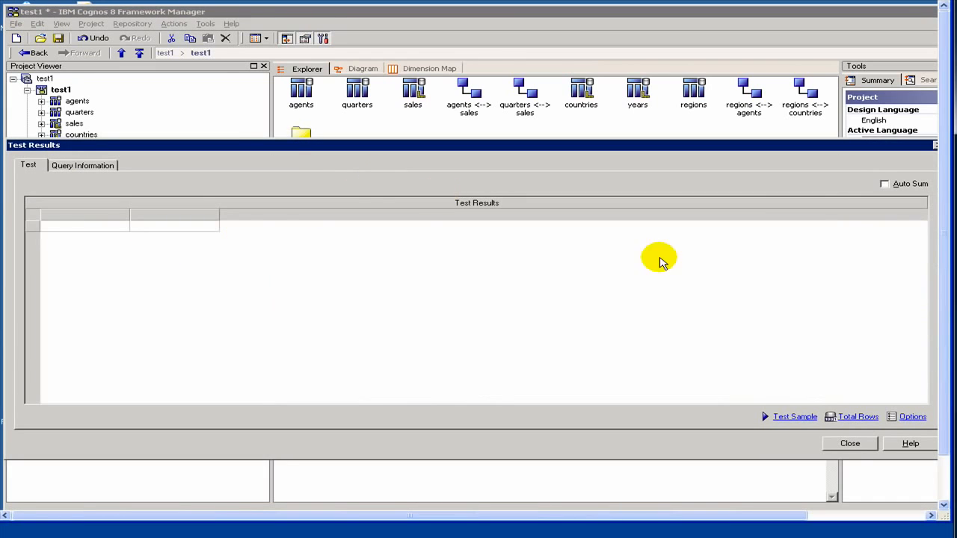
{"action": "left_click", "coordinate": [794, 417]}
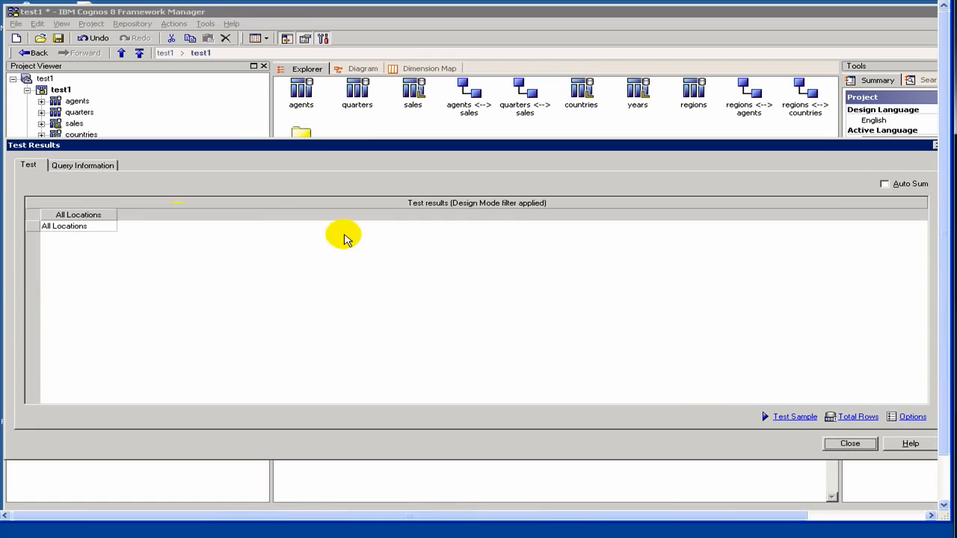
{"action": "left_click", "coordinate": [849, 444]}
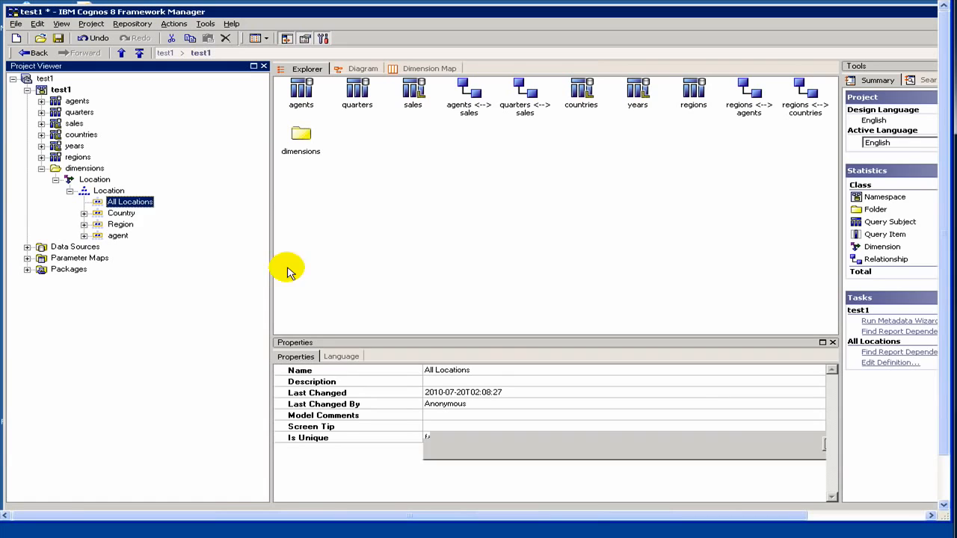
- Run a test sample on the Location hierarchy inside the Location dimension and close the results
{"action": "left_click", "coordinate": [108, 191]}
{"action": "right_click", "coordinate": [109, 191]}
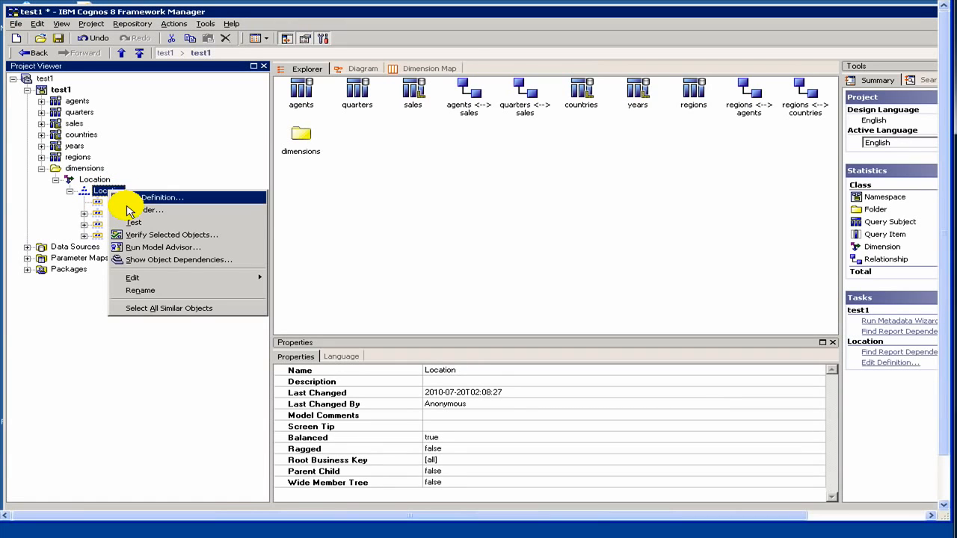
{"action": "left_click", "coordinate": [135, 223]}
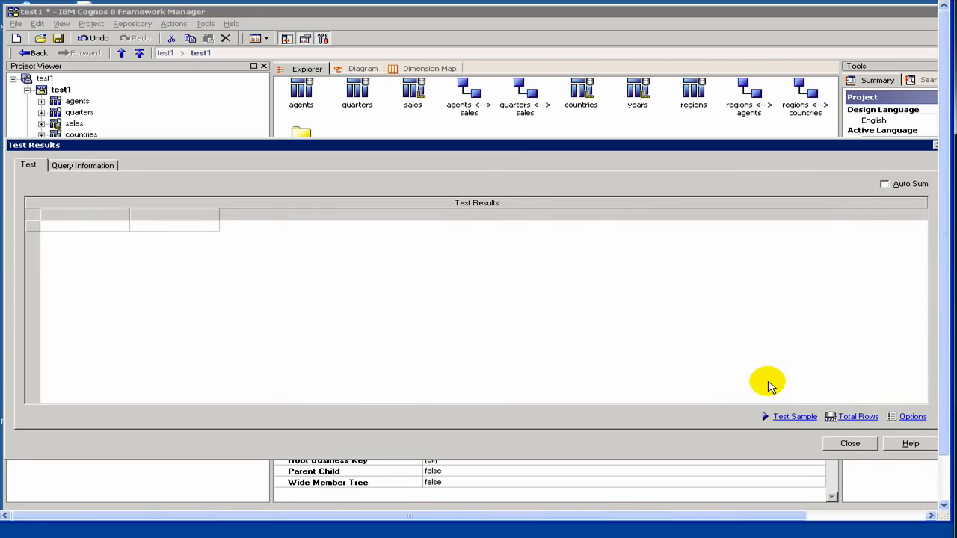
{"action": "left_click", "coordinate": [787, 418]}
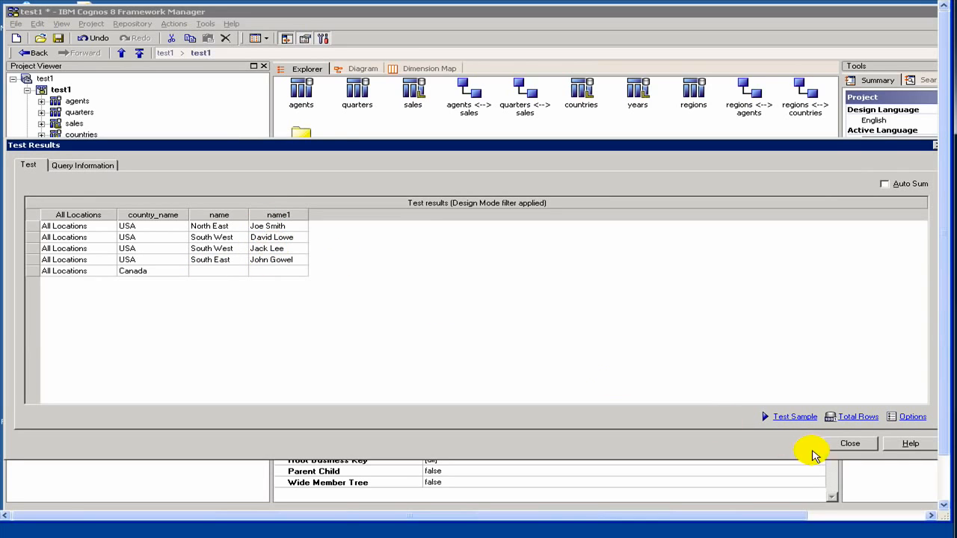
{"action": "left_click", "coordinate": [847, 444]}
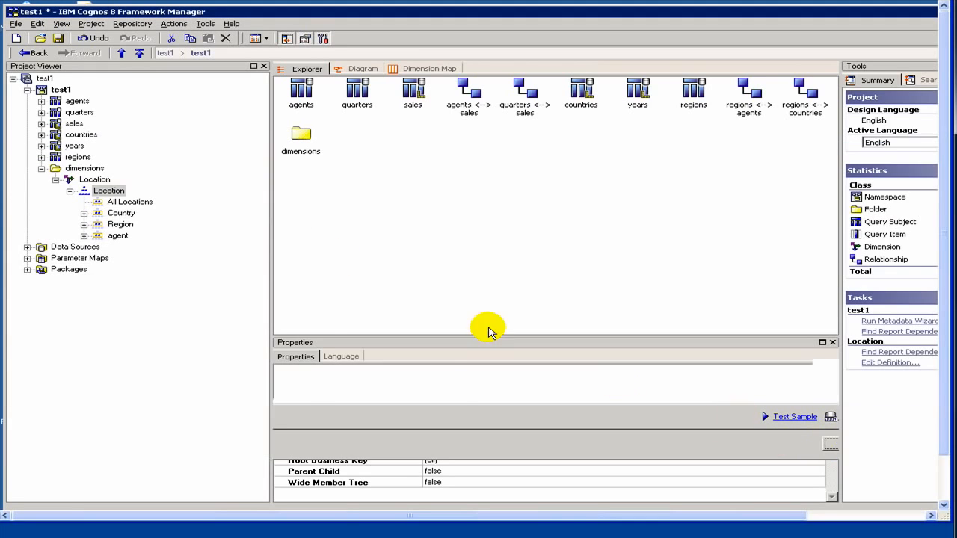
- Expand the agent level and rename its name item as Agent
{"action": "left_click", "coordinate": [85, 236]}
{"action": "left_click", "coordinate": [138, 250]}
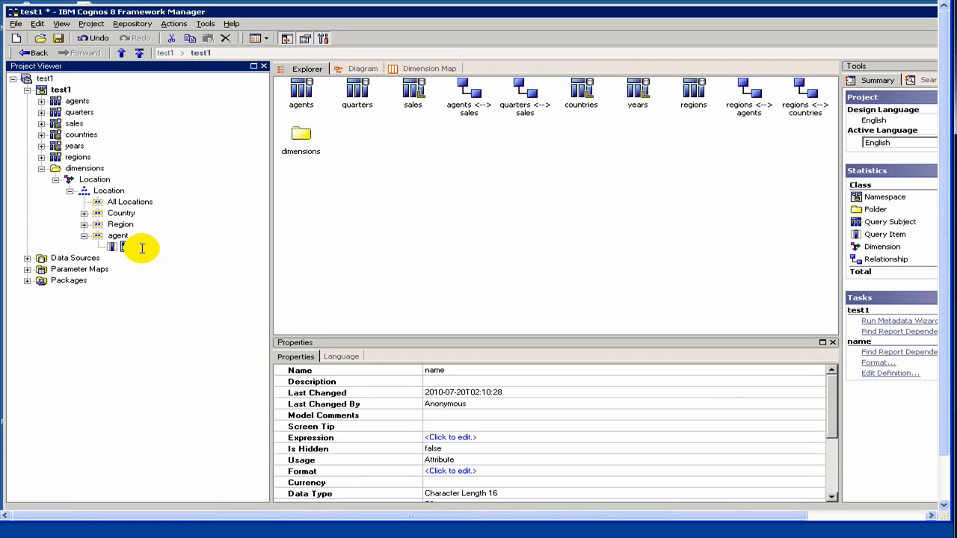
{"action": "type", "text": "Agent"}
{"action": "key", "text": "Return"}
- Expand the Region level and rename its name item as Region
{"action": "left_click", "coordinate": [84, 225]}
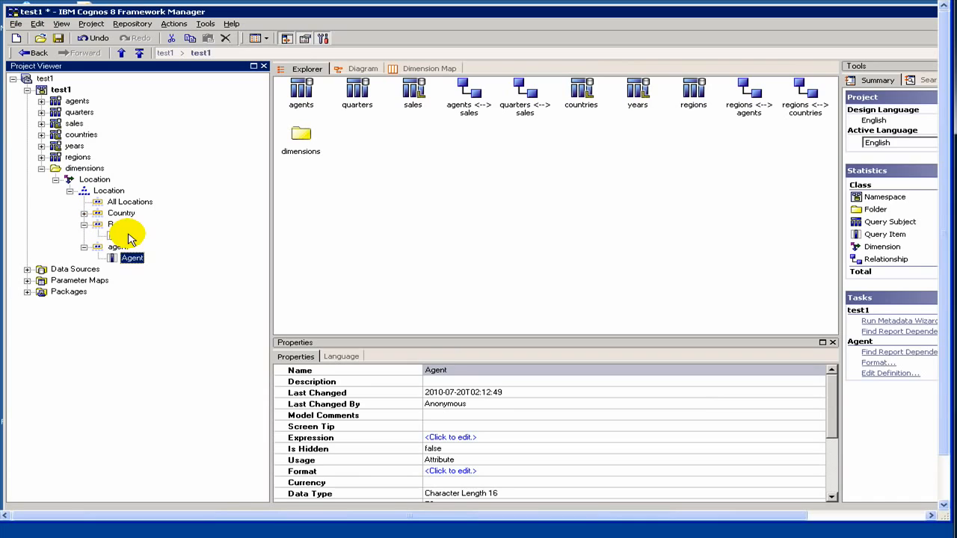
{"action": "left_click", "coordinate": [131, 236]}
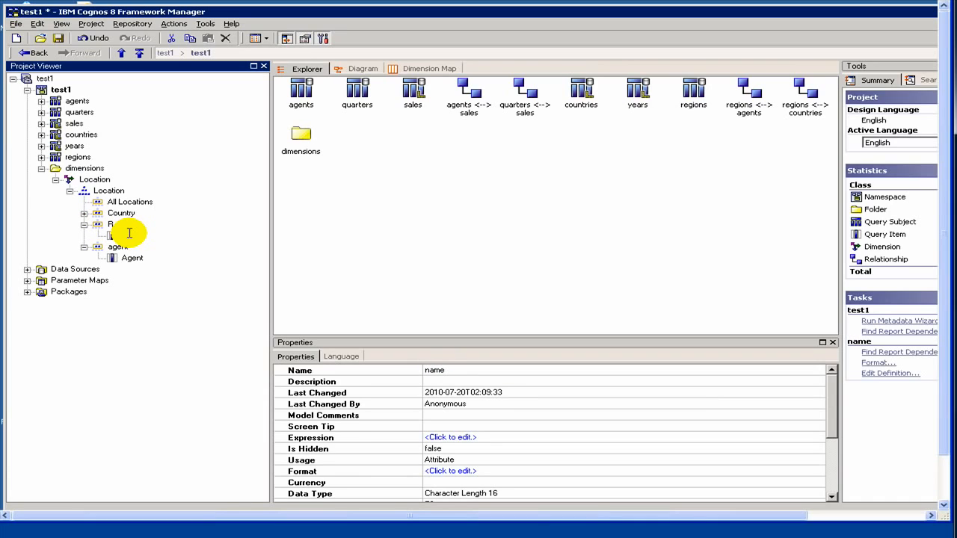
{"action": "left_click", "coordinate": [129, 234]}
{"action": "type", "text": "Regio"}
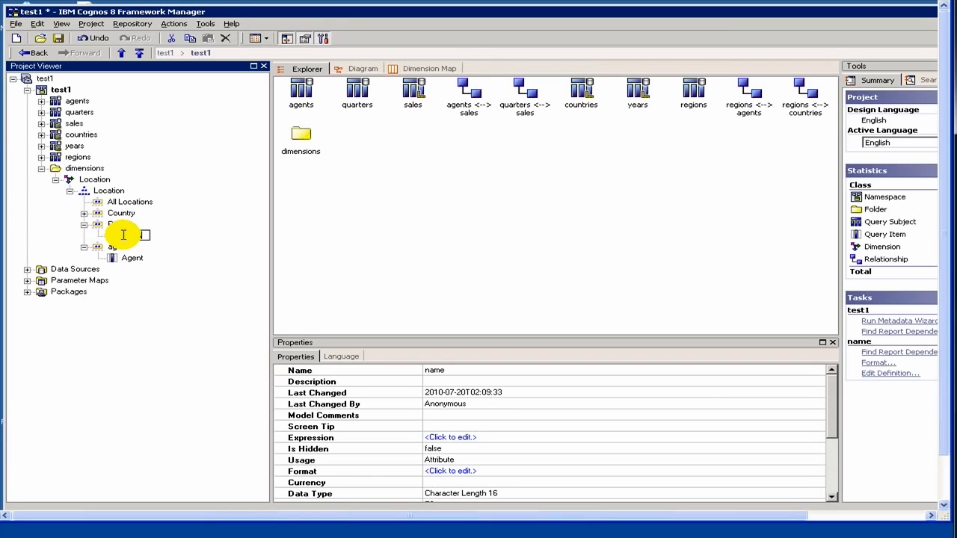
{"action": "type", "text": "Region"}
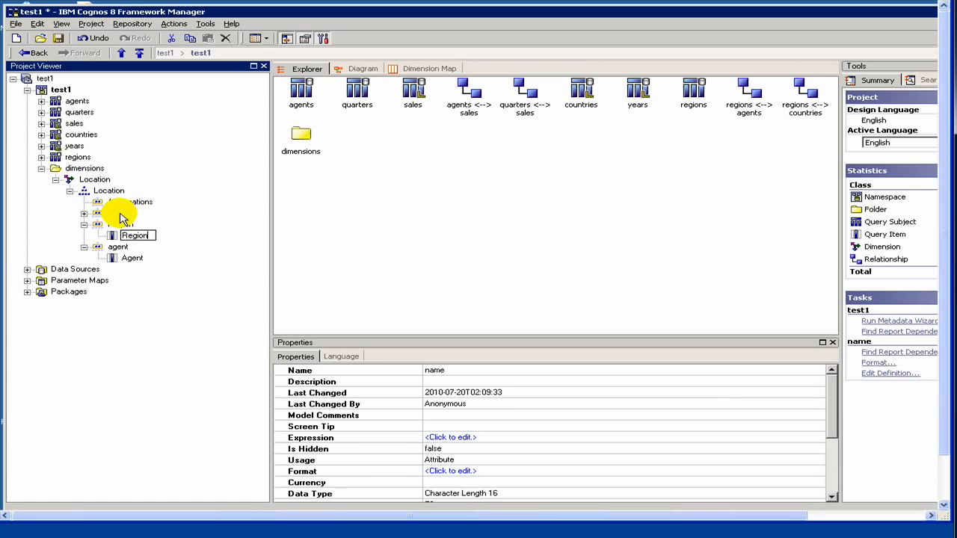
{"action": "key", "text": "Return"}
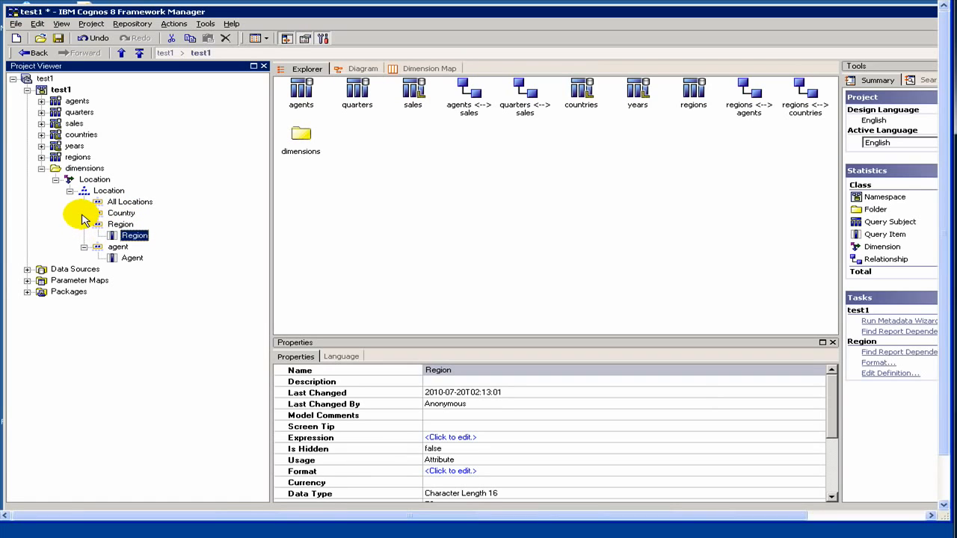
- Expand the Country level, rerun the test sample on the Location hierarchy with the renamed items, and close the results
{"action": "left_click", "coordinate": [83, 213]}
{"action": "left_click", "coordinate": [101, 182]}
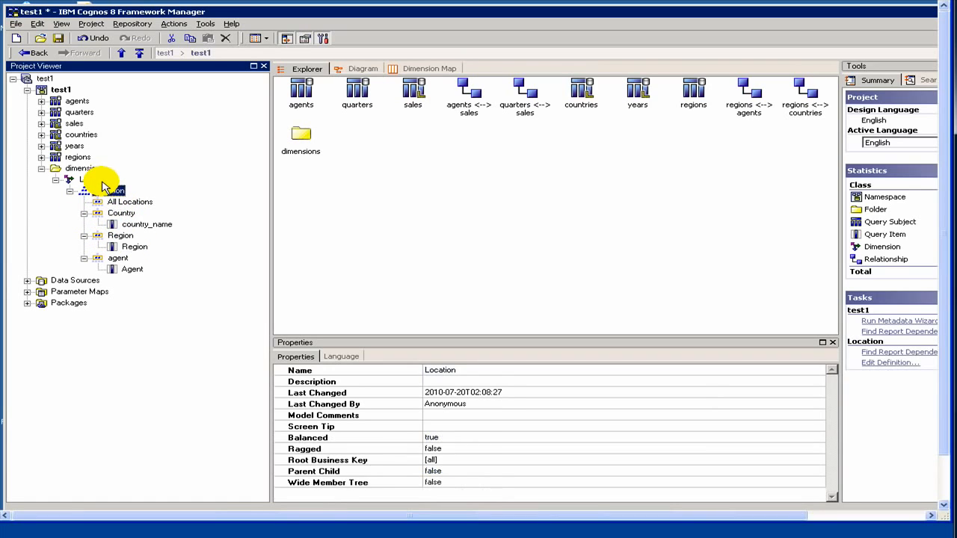
{"action": "left_click", "coordinate": [107, 191]}
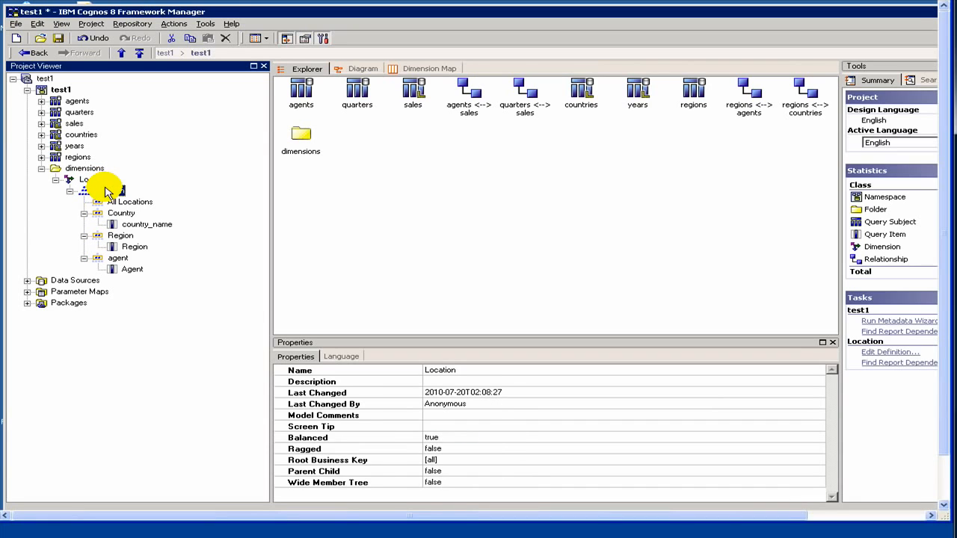
{"action": "right_click", "coordinate": [116, 195]}
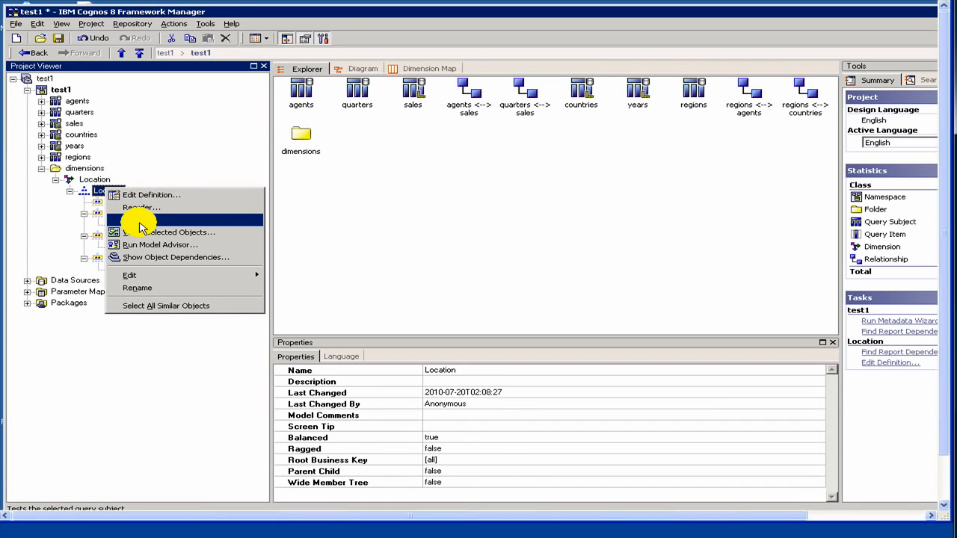
{"action": "left_click", "coordinate": [142, 221]}
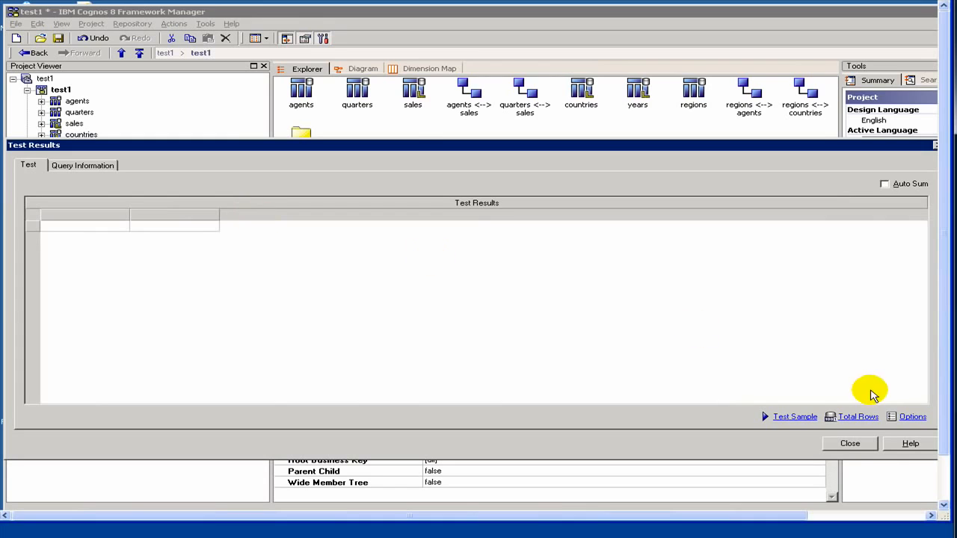
{"action": "left_click", "coordinate": [797, 420]}
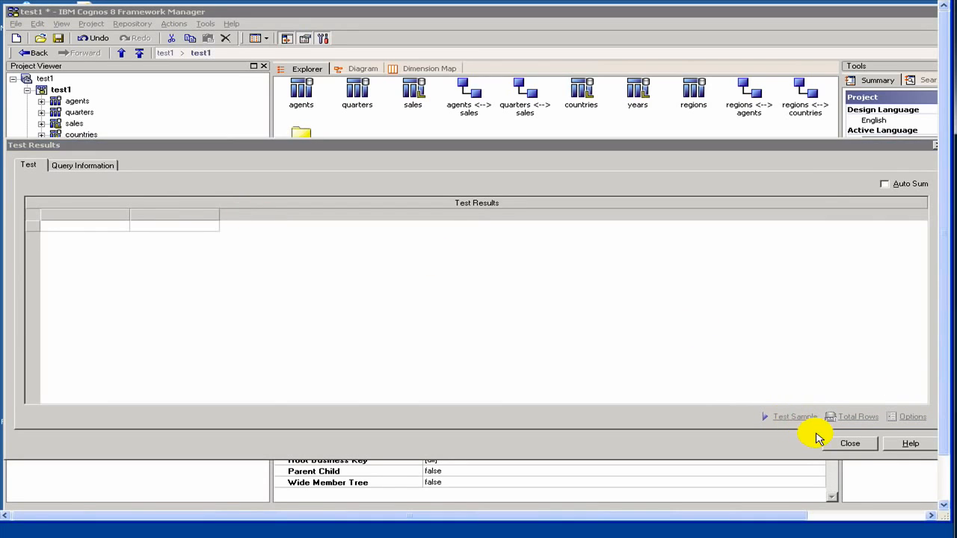
{"action": "left_click", "coordinate": [853, 444]}
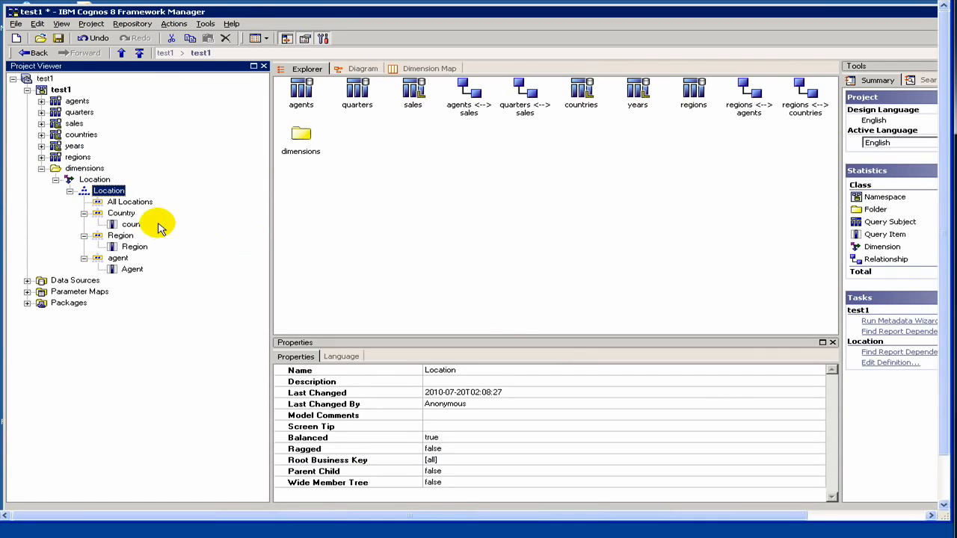
- Collapse the dimensions folder and create an empty folder named Measures in the test1 namespace
{"action": "left_click", "coordinate": [56, 180]}
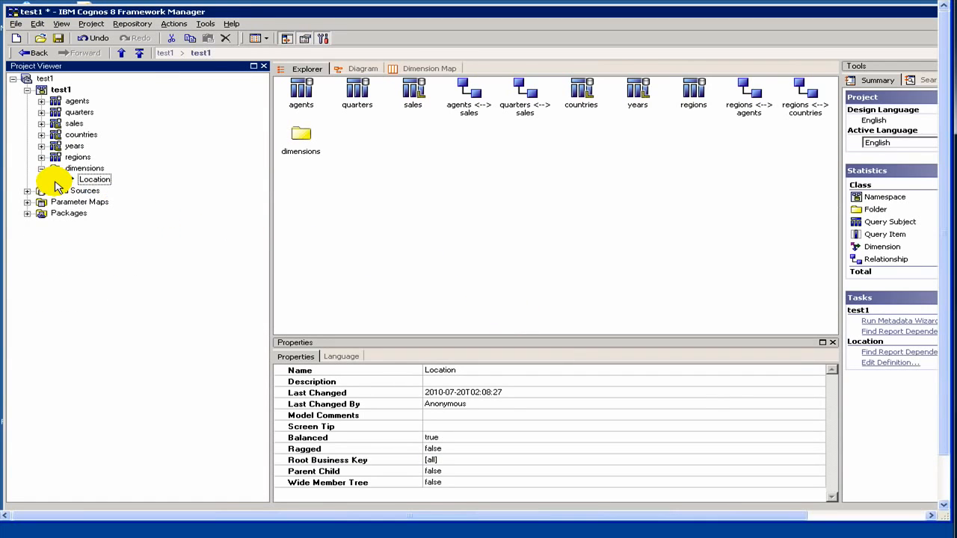
{"action": "left_click", "coordinate": [42, 169]}
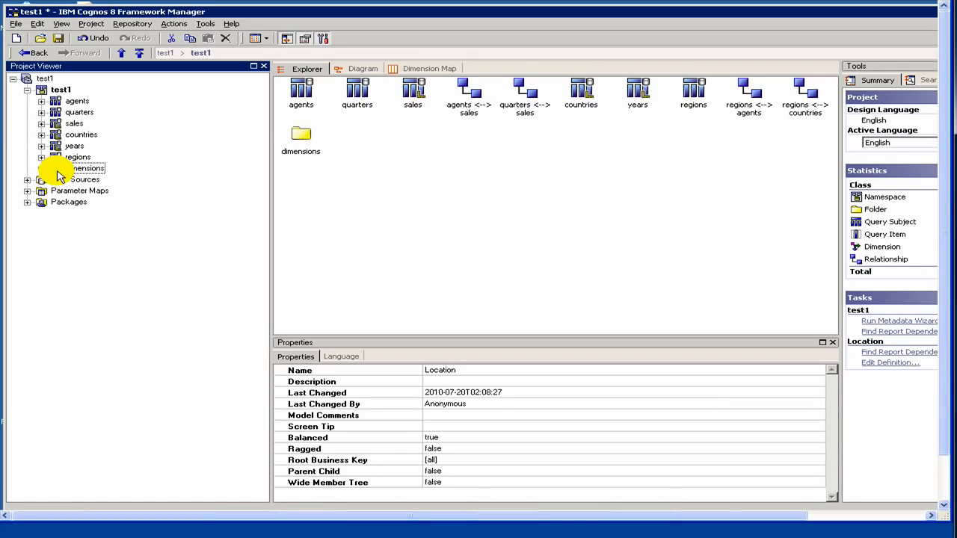
{"action": "left_click", "coordinate": [60, 170]}
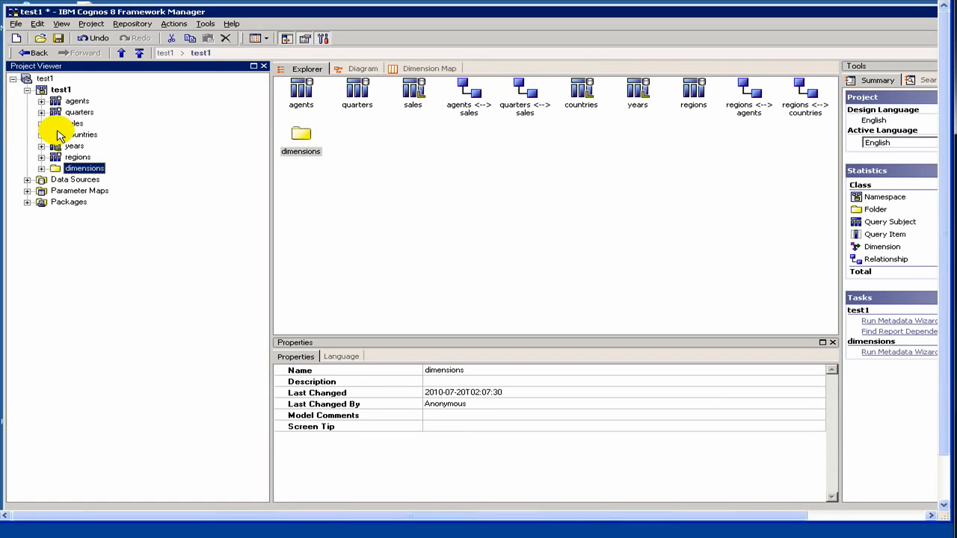
{"action": "right_click", "coordinate": [61, 91]}
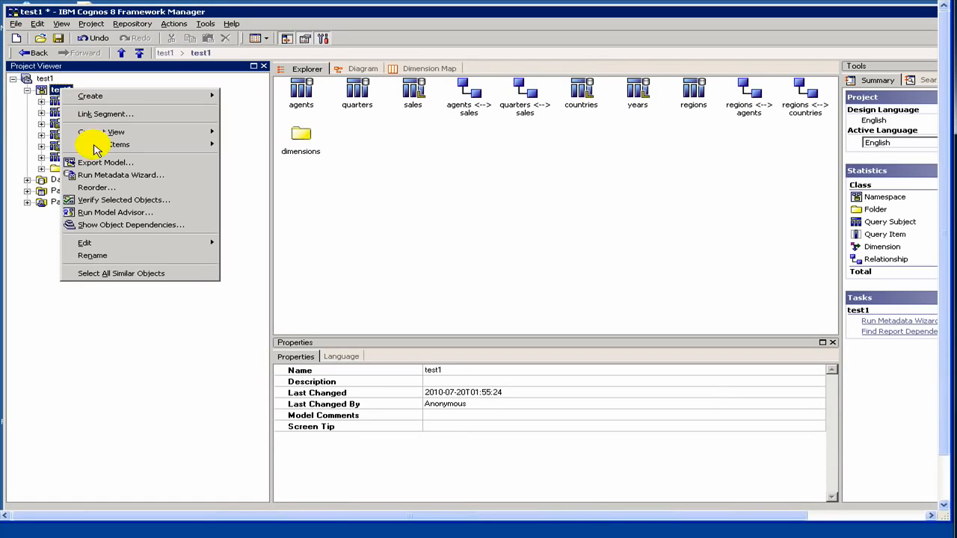
{"action": "mouse_move", "coordinate": [109, 142]}
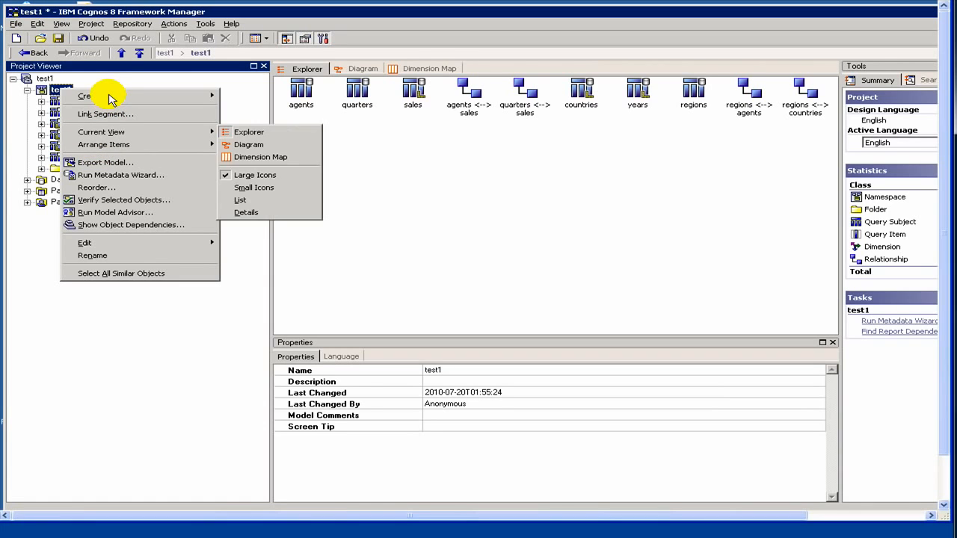
{"action": "mouse_move", "coordinate": [210, 96]}
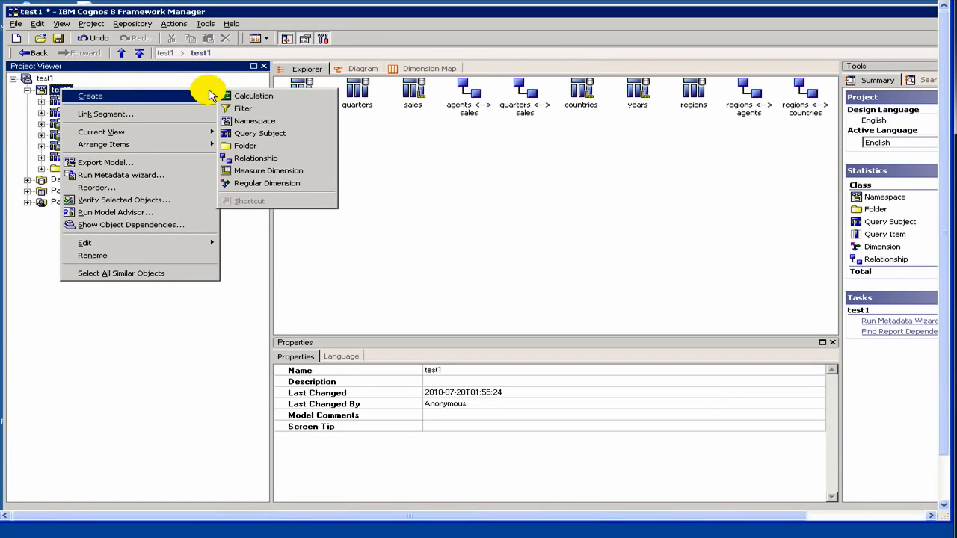
{"action": "left_click", "coordinate": [250, 146]}
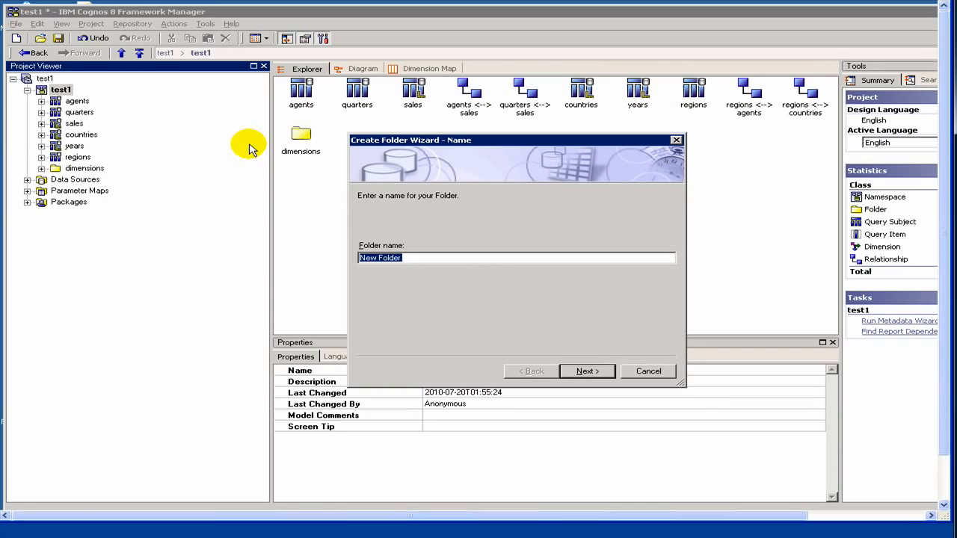
{"action": "type", "text": "Measures"}
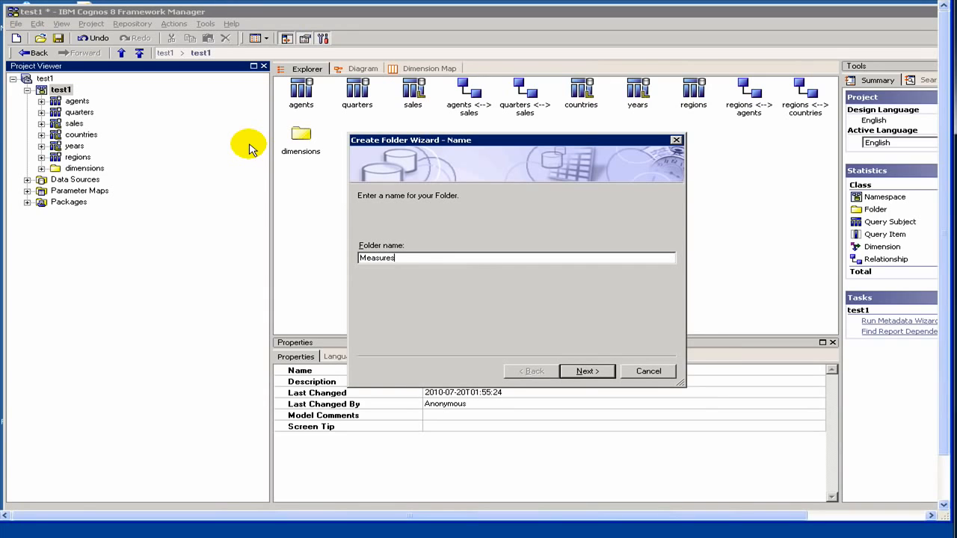
{"action": "left_click", "coordinate": [574, 371]}
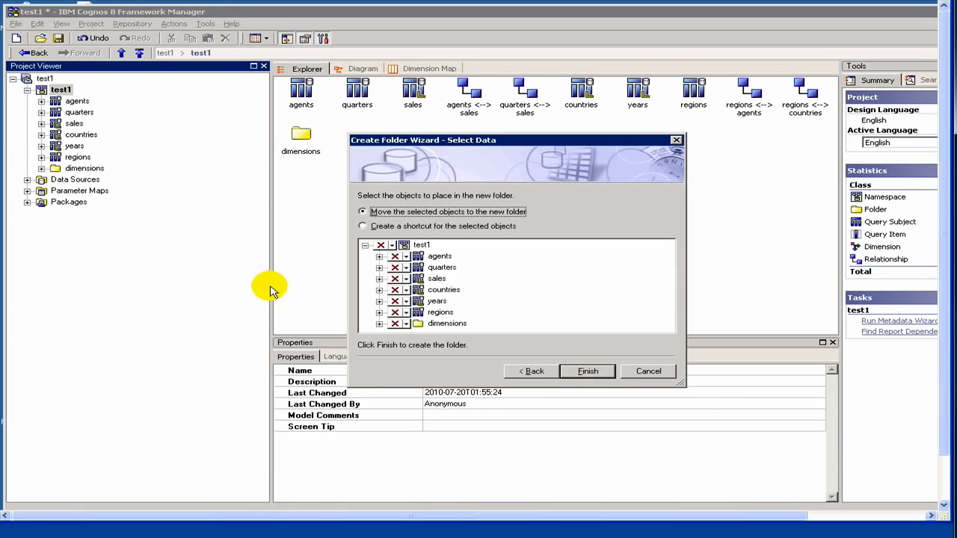
{"action": "left_click", "coordinate": [583, 370]}
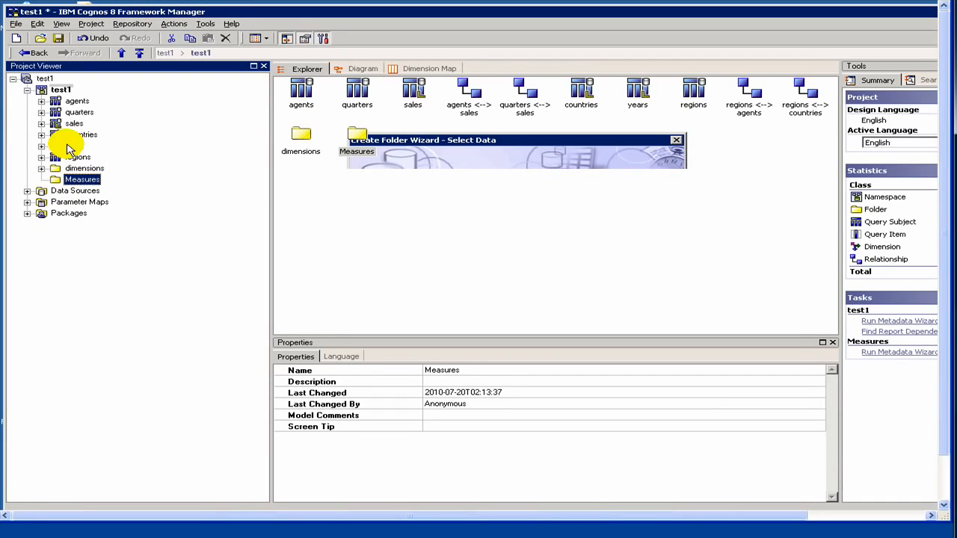
- Expand the sales query subject in the project tree to its query items
{"action": "left_click", "coordinate": [42, 124]}
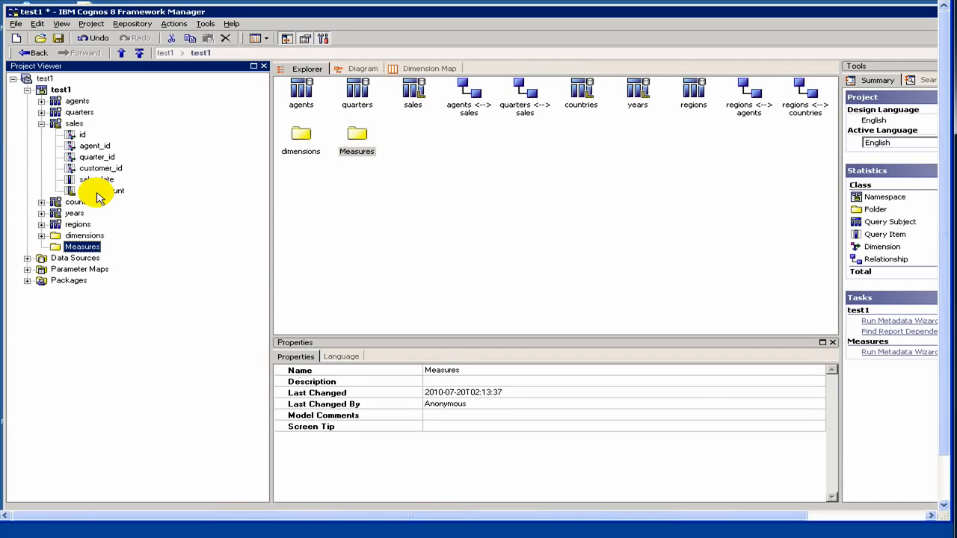
- Try creating a shortcut from the Measures folder and delete that shortcut
{"action": "right_click", "coordinate": [75, 249]}
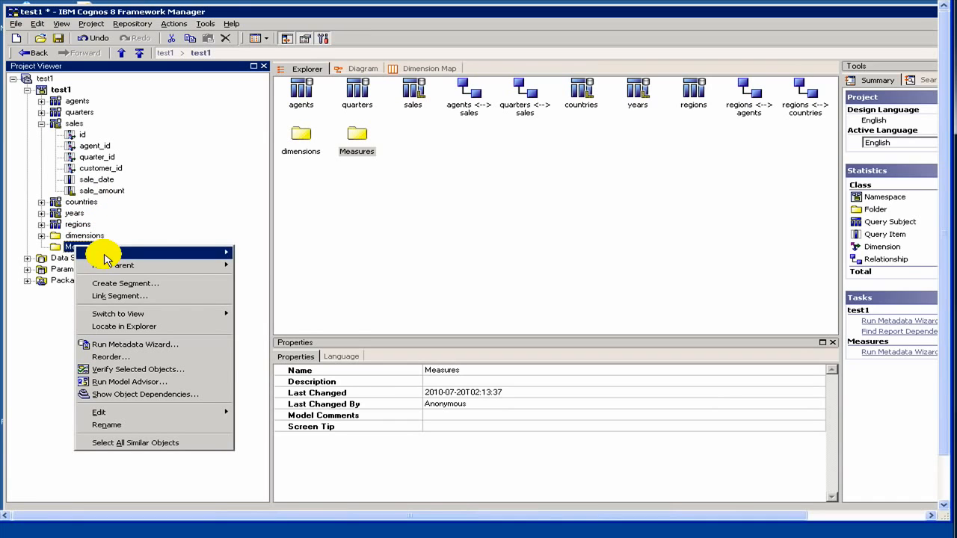
{"action": "mouse_move", "coordinate": [228, 253]}
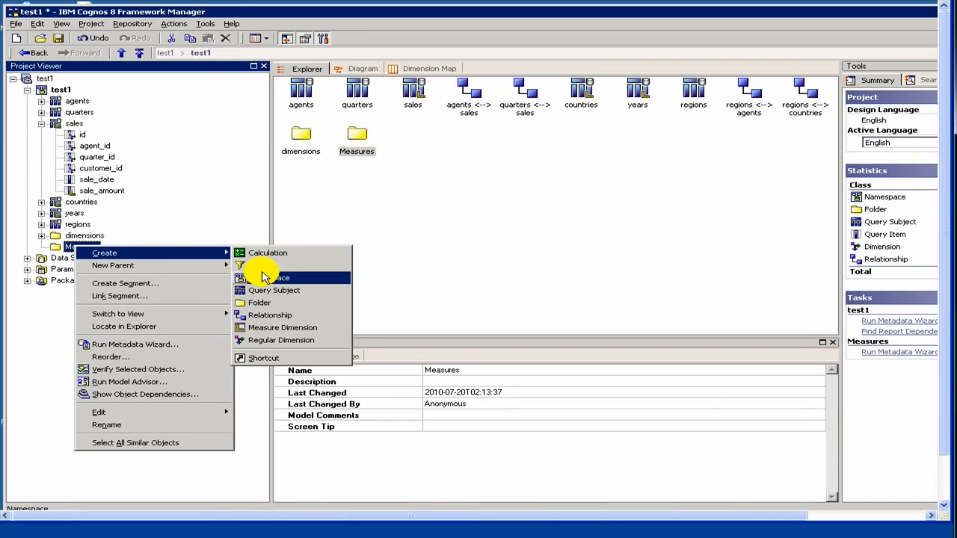
{"action": "left_click", "coordinate": [57, 247]}
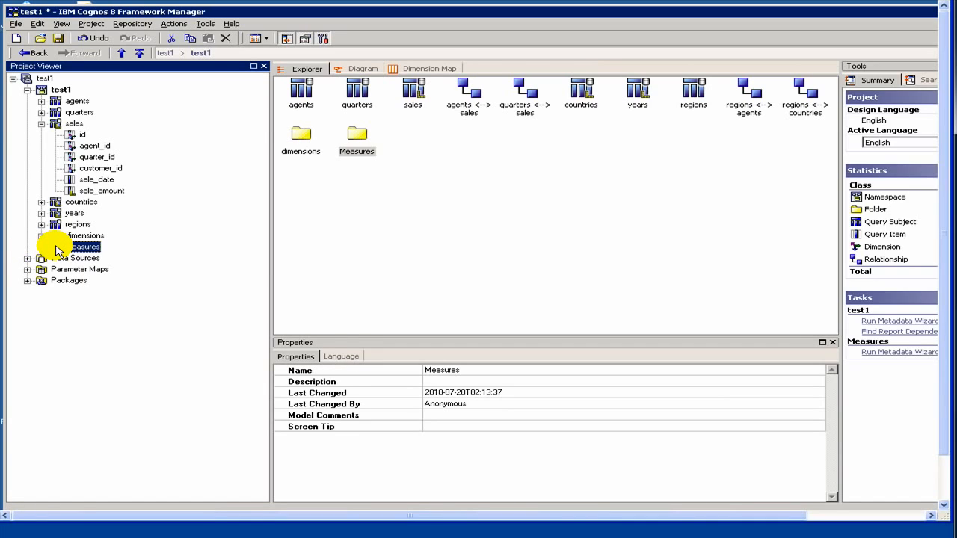
{"action": "right_click", "coordinate": [56, 249]}
{"action": "mouse_move", "coordinate": [78, 254]}
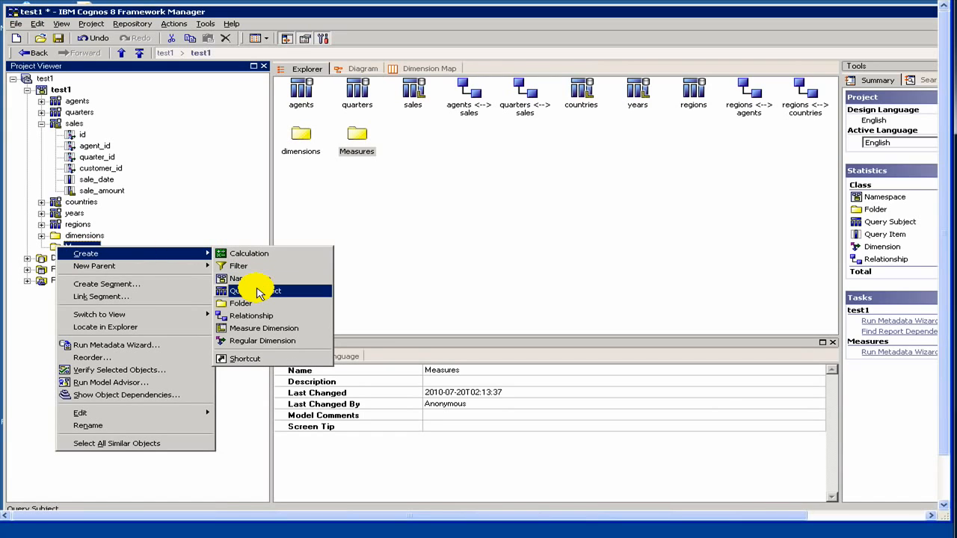
{"action": "left_click", "coordinate": [258, 360]}
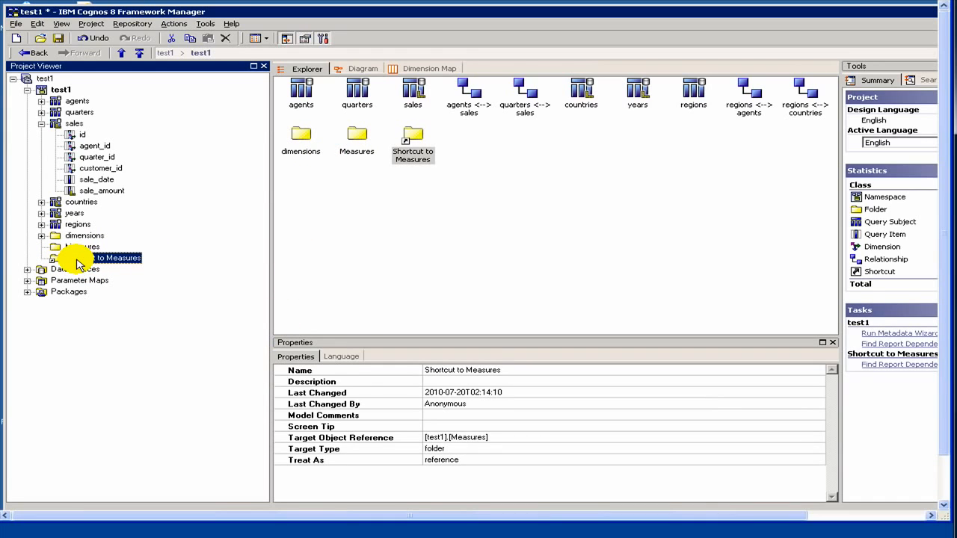
{"action": "key", "text": "Delete"}
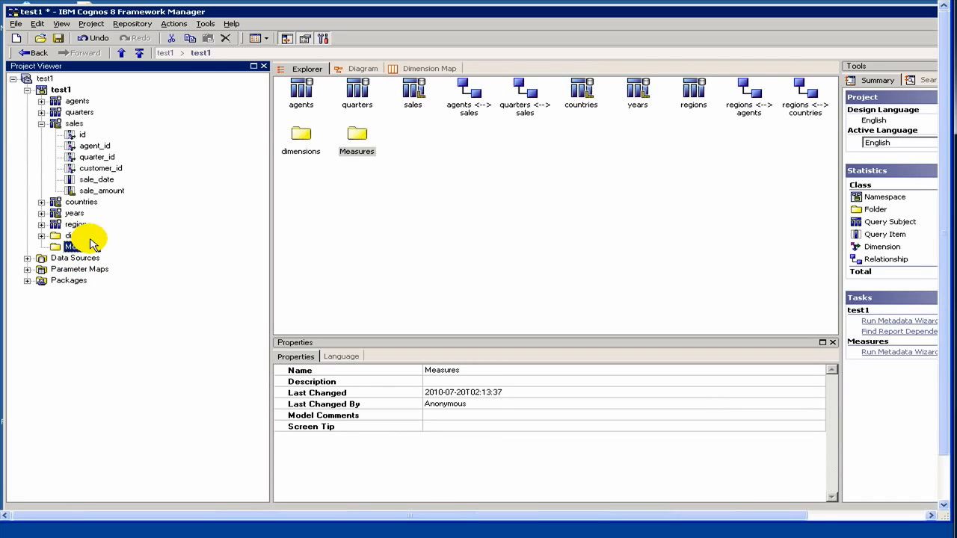
- Open the Measures folder and try to place the sale_amount query item from sales in it
{"action": "double_click", "coordinate": [59, 248]}
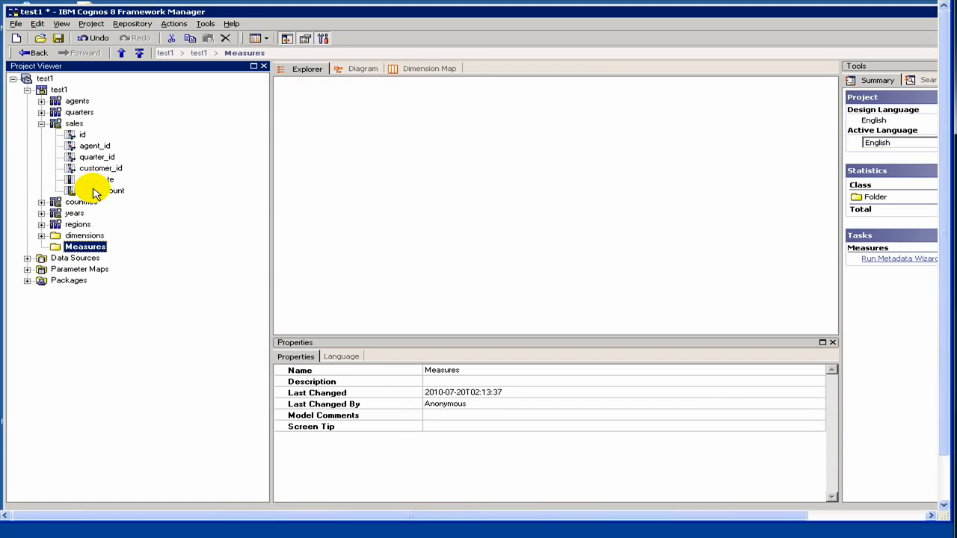
{"action": "left_click", "coordinate": [95, 192]}
{"action": "right_click", "coordinate": [95, 193]}
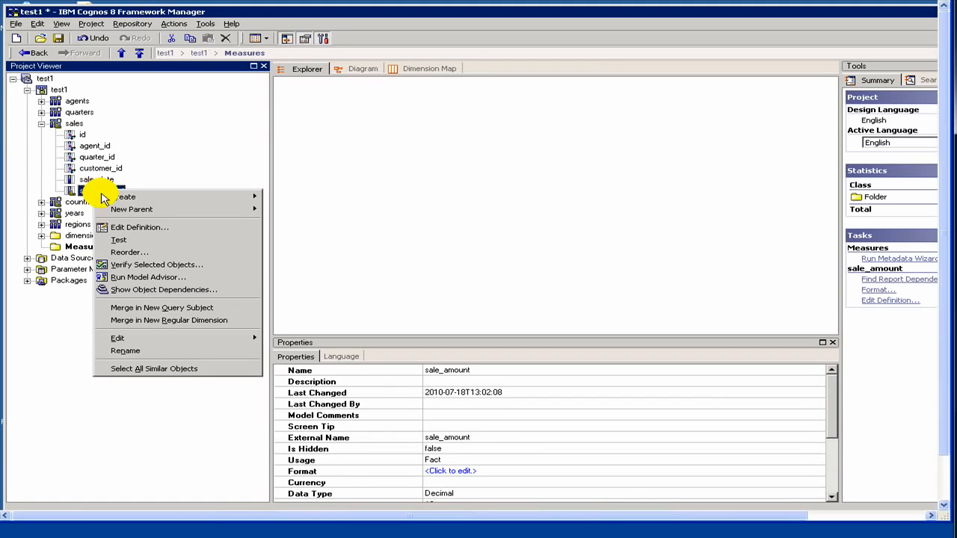
{"action": "mouse_move", "coordinate": [107, 204]}
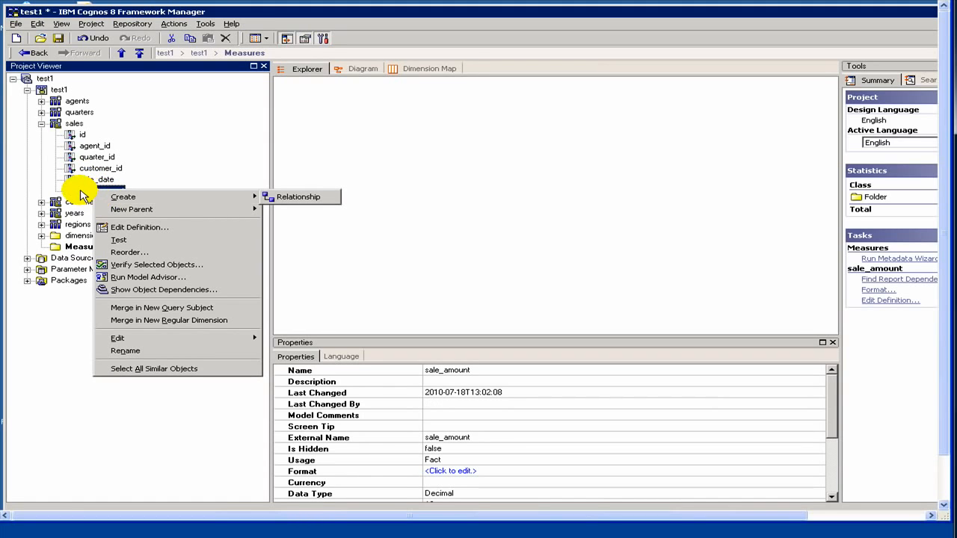
{"action": "left_click", "coordinate": [82, 192]}
{"action": "left_click_drag", "start_coordinate": [88, 222], "coordinate": [92, 247]}
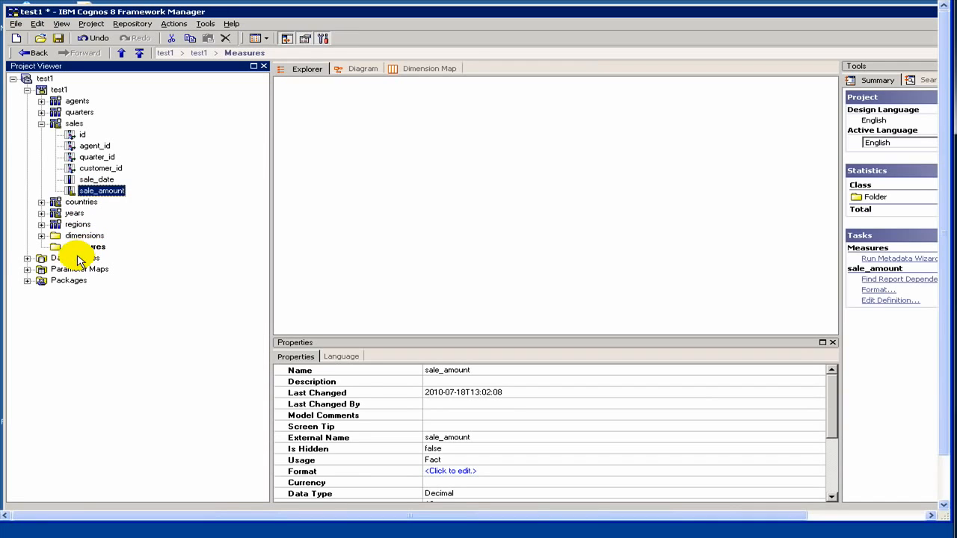
- Create a Sales query subject containing the sale amount item in the Measures folder, collapse the folder and save the project
{"action": "left_click", "coordinate": [63, 248]}
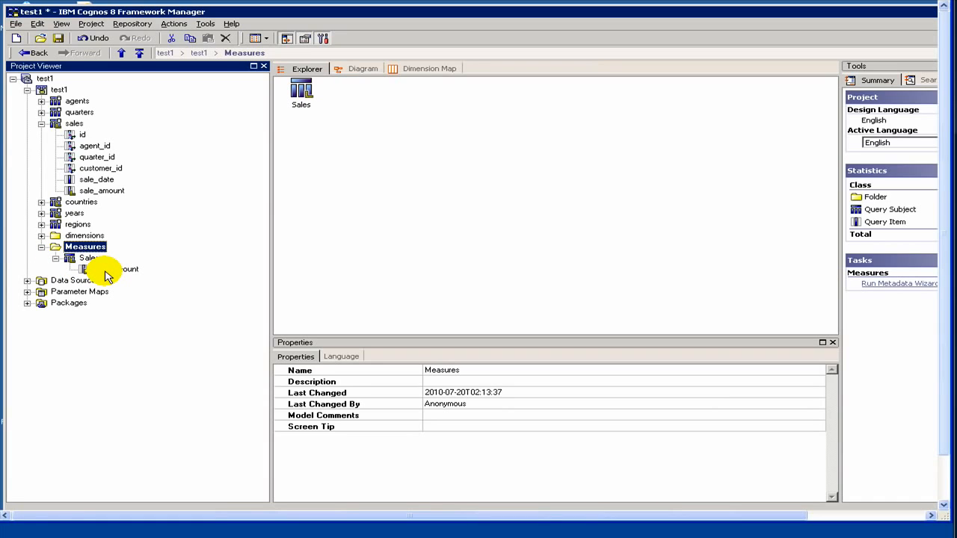
{"action": "left_click", "coordinate": [42, 247]}
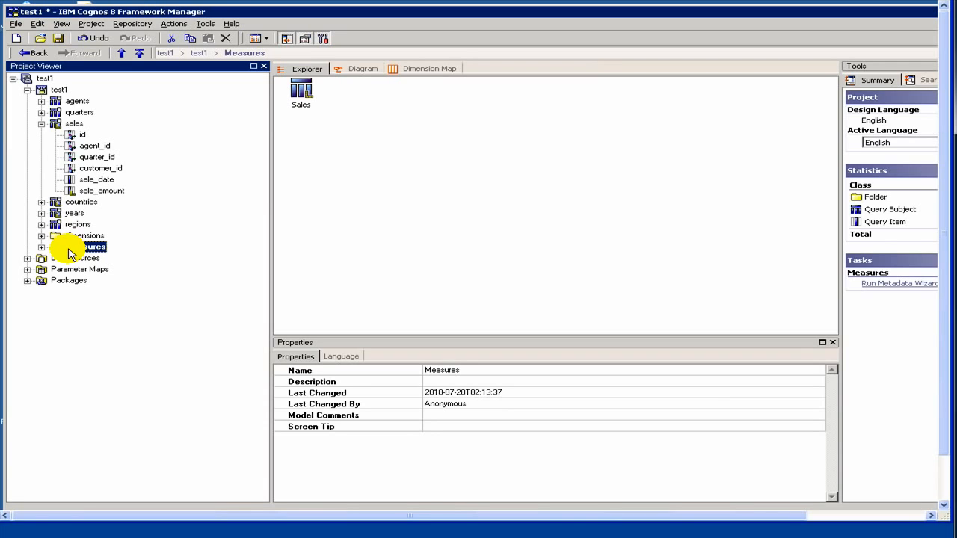
{"action": "key", "text": "ctrl+s"}
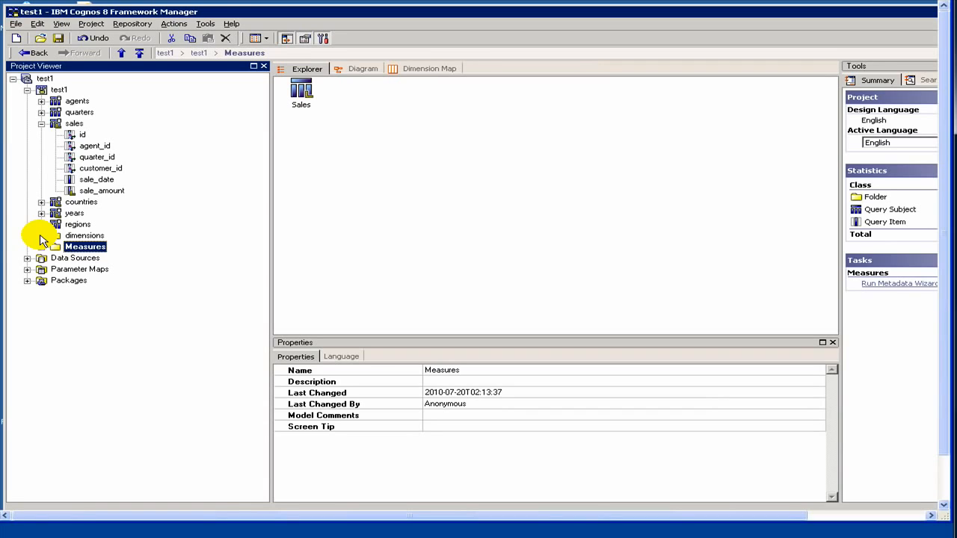
- Expand the dimensions folder in the project tree to its Location dimension
{"action": "left_click", "coordinate": [41, 235]}
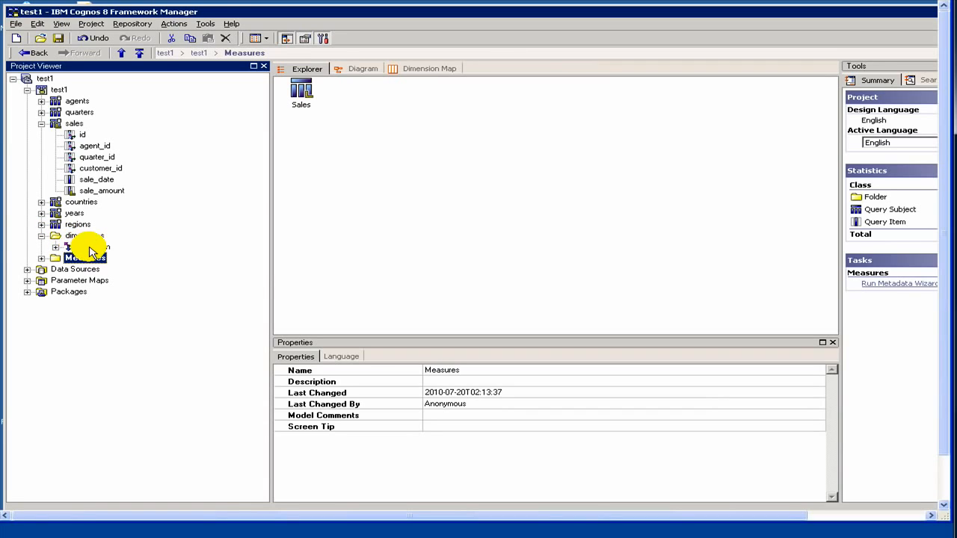